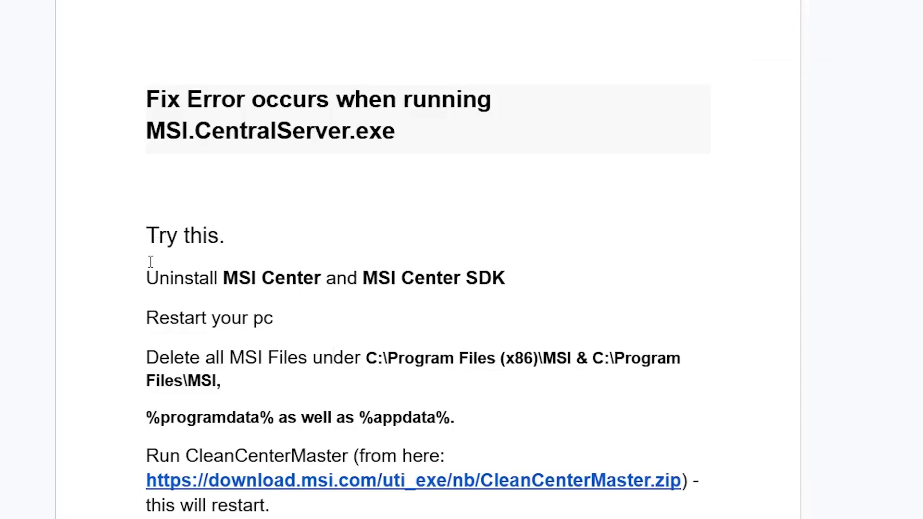
# Step: Scroll the MSI error guide down to the sfc /scannow and Microsoft Store steps
pyautogui.scroll(-2, 150, 262)
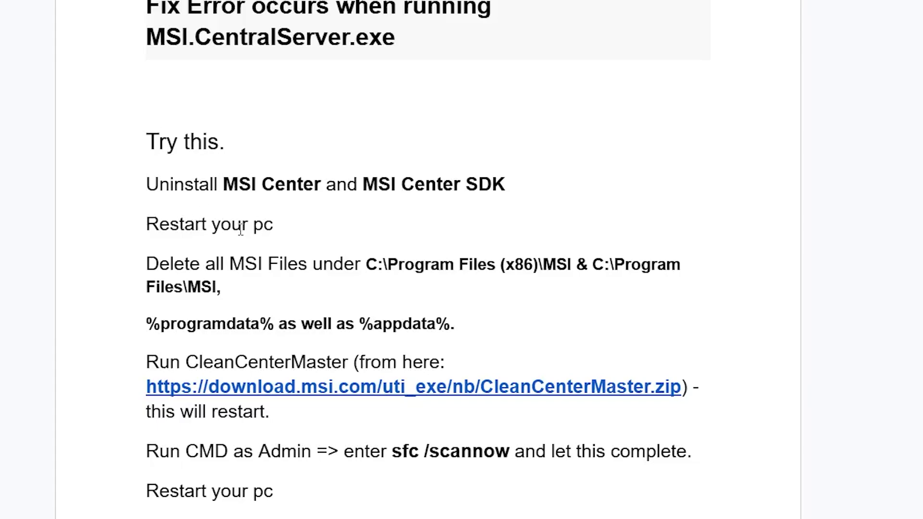
# Step: Run appwiz.cpl, maximize Programs and Features, and bring up Uninstall for Google Chrome
pyautogui.press('super+r')
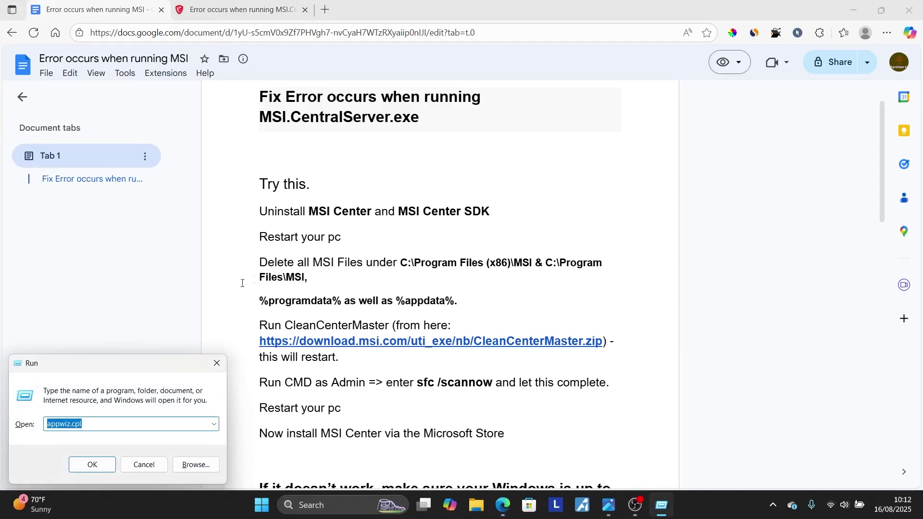
pyautogui.click(123, 423)
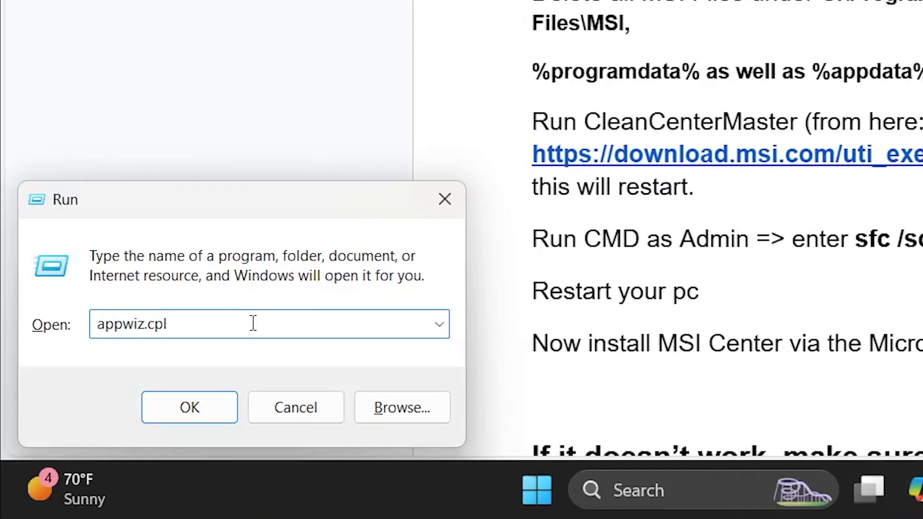
pyautogui.click(198, 402)
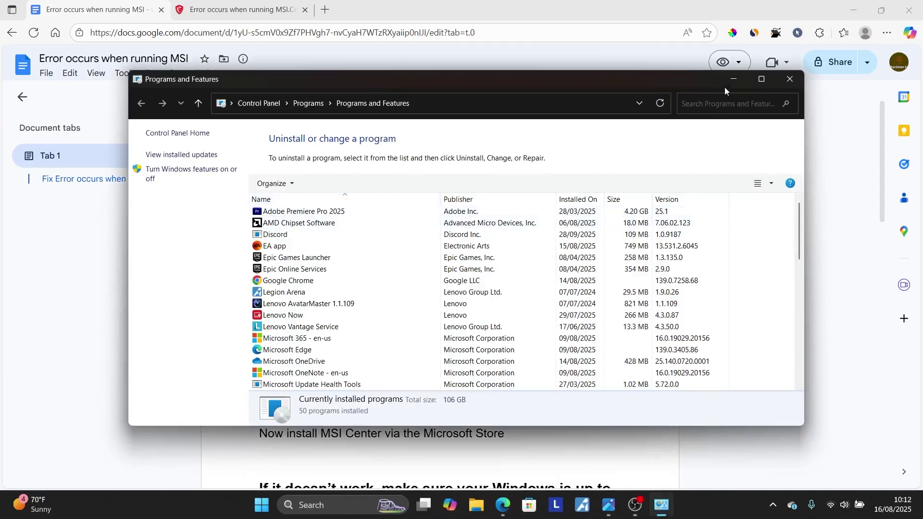
pyautogui.click(732, 74)
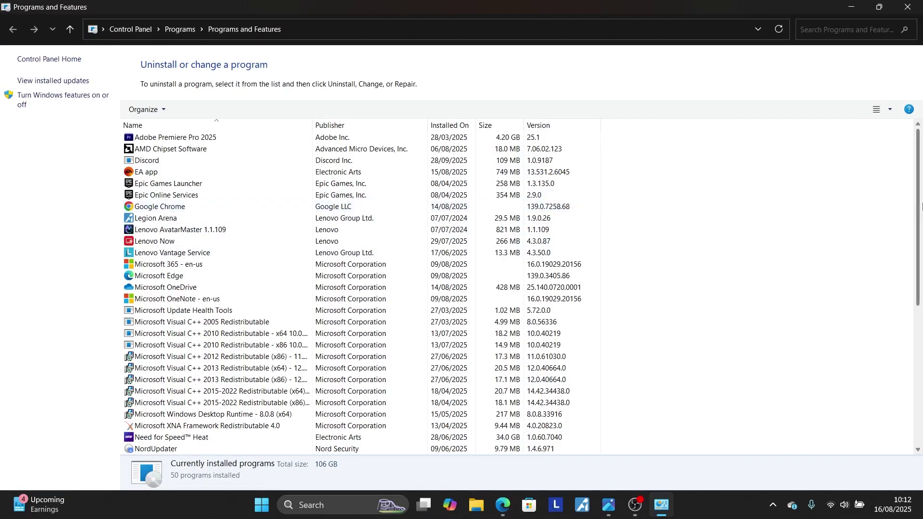
pyautogui.click(197, 212)
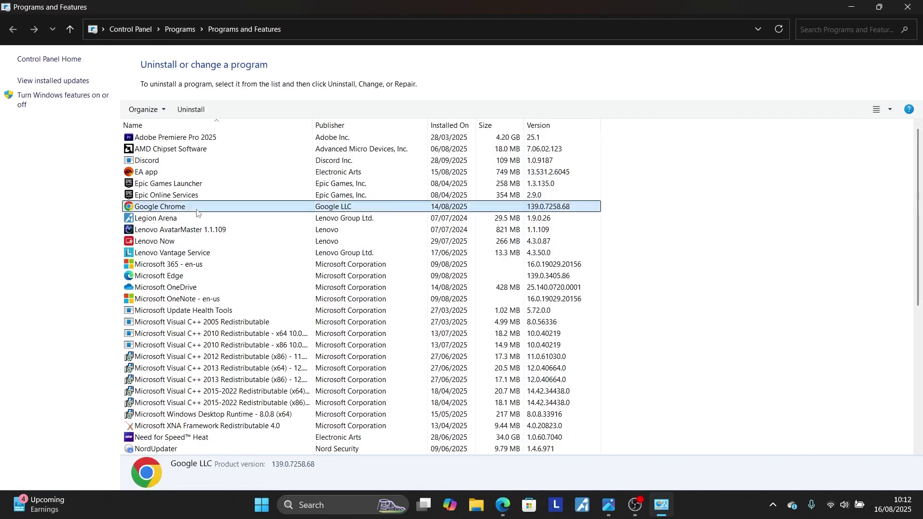
pyautogui.rightClick(196, 212)
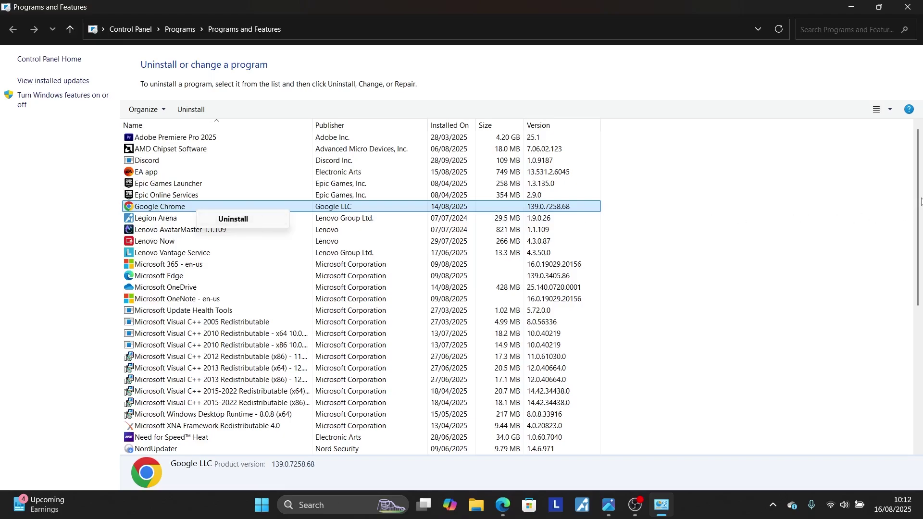
# Step: Leave Chrome installed and highlight the guide's 'Restart your pc' line and Program Files path
pyautogui.click(840, 207)
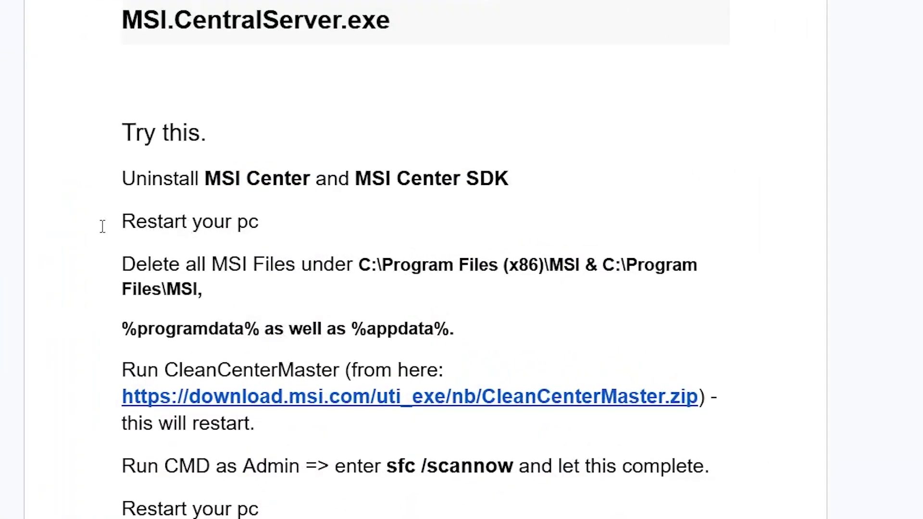
pyautogui.moveTo(133, 230); pyautogui.dragTo(304, 228)
pyautogui.click(226, 236)
pyautogui.moveTo(353, 267); pyautogui.dragTo(422, 267)
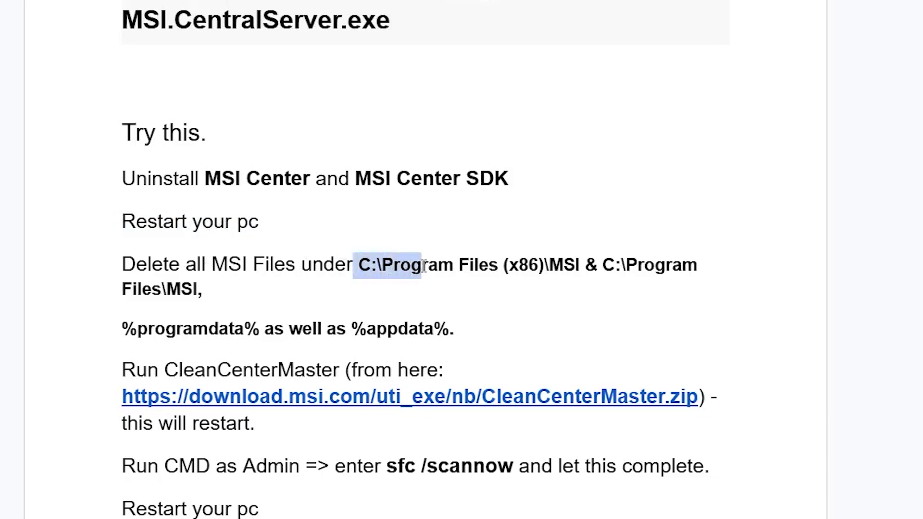
pyautogui.click(416, 266)
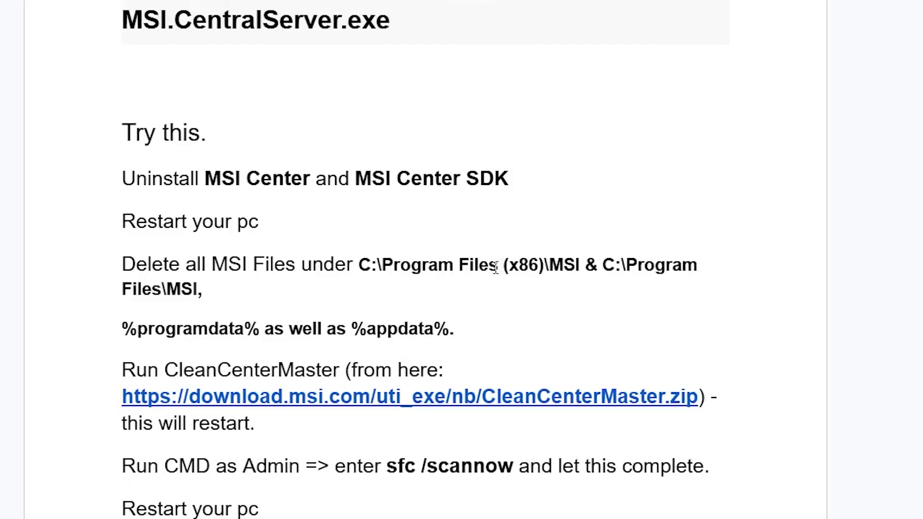
# Step: Open the Windows-SSD (C:) drive in File Explorer and look inside Program Files (x86)
pyautogui.press('super+e')
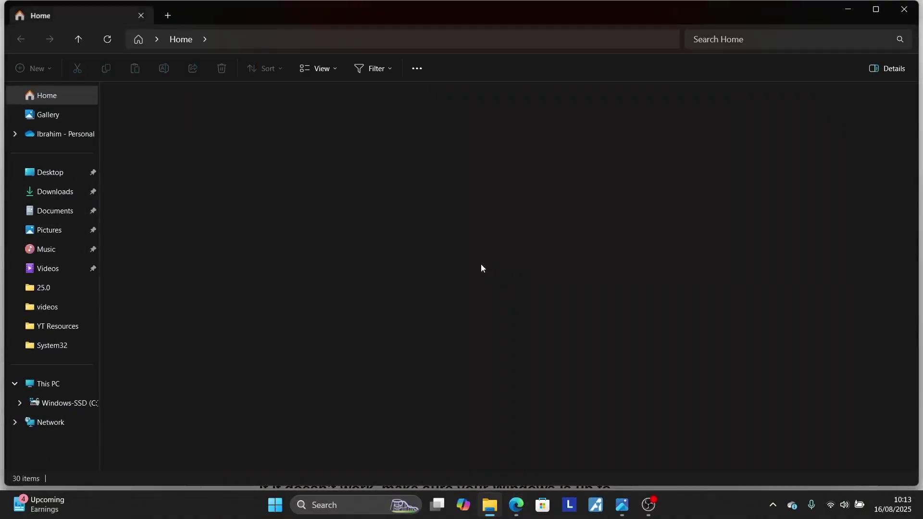
pyautogui.click(74, 382)
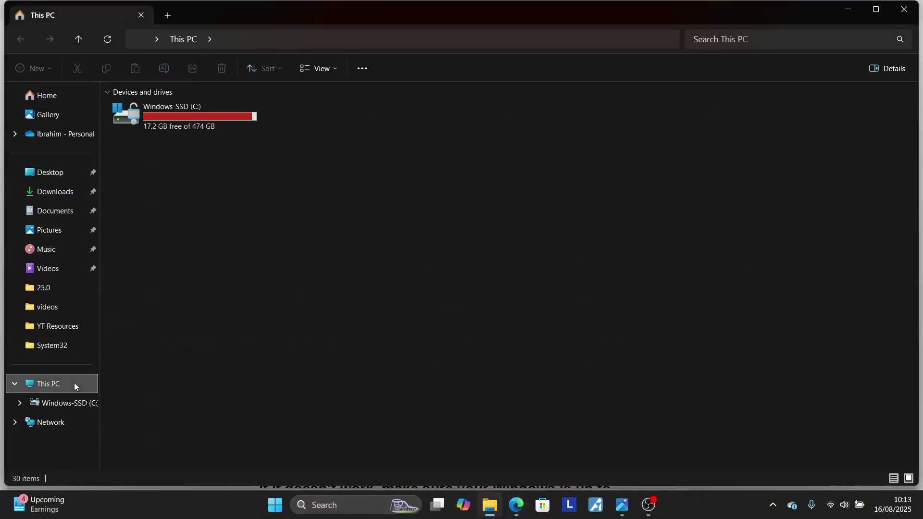
pyautogui.doubleClick(238, 118)
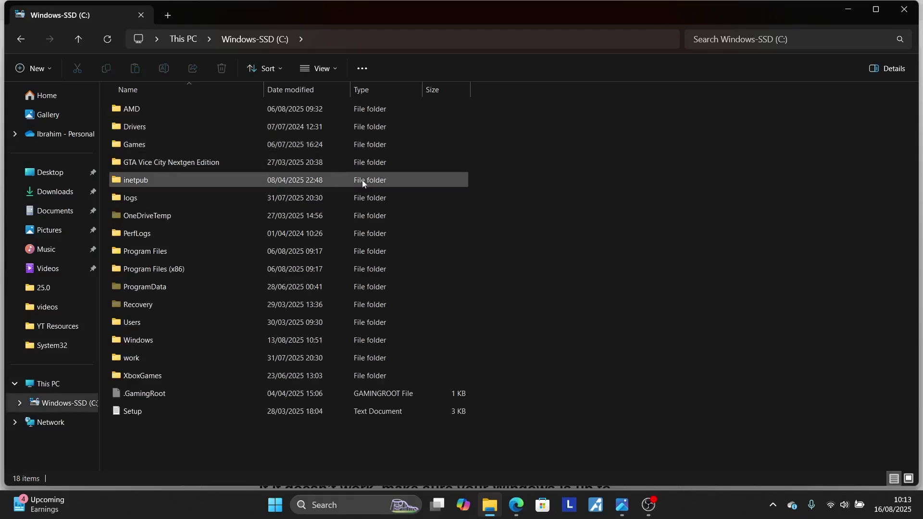
pyautogui.click(184, 268)
pyautogui.doubleClick(185, 268)
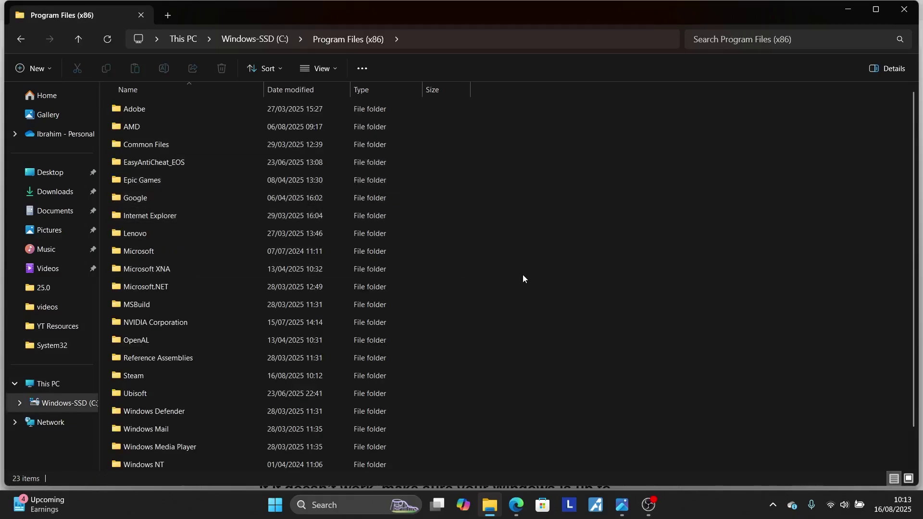
pyautogui.click(15, 39)
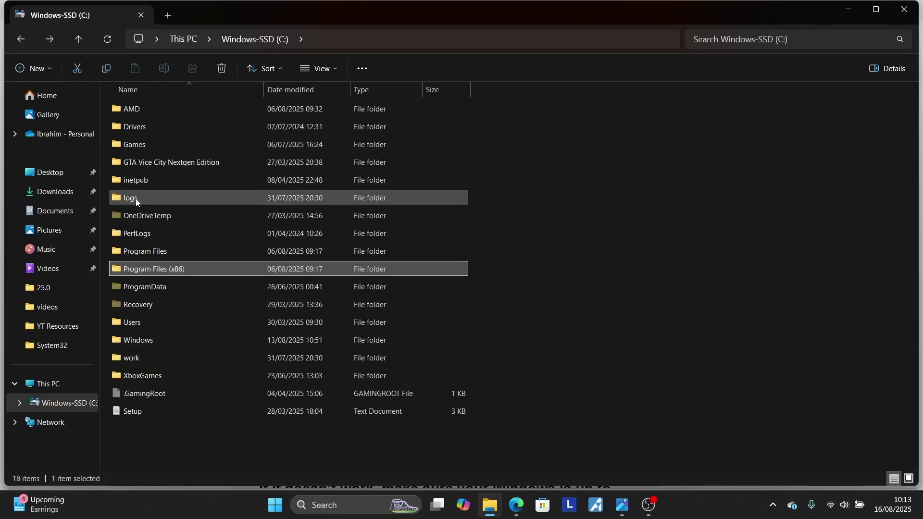
# Step: Look inside the Program Files folder, then close File Explorer
pyautogui.click(160, 255)
pyautogui.doubleClick(161, 255)
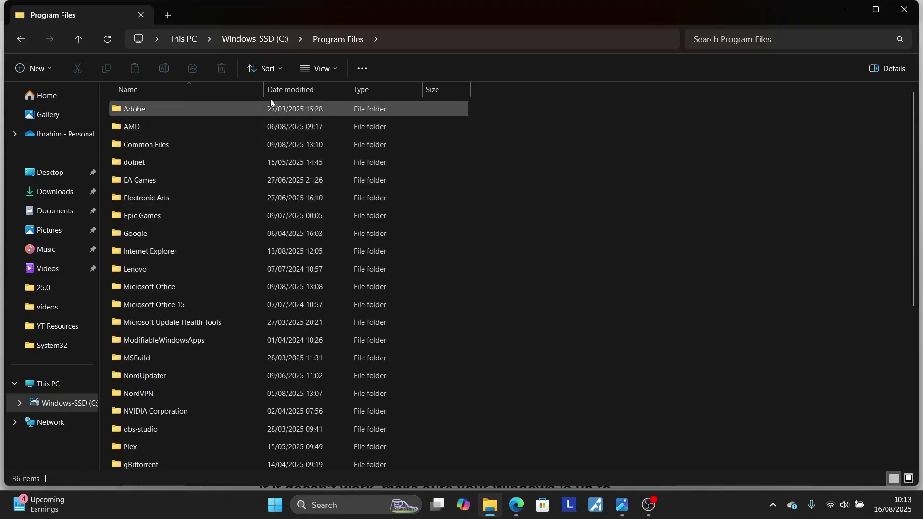
pyautogui.click(20, 41)
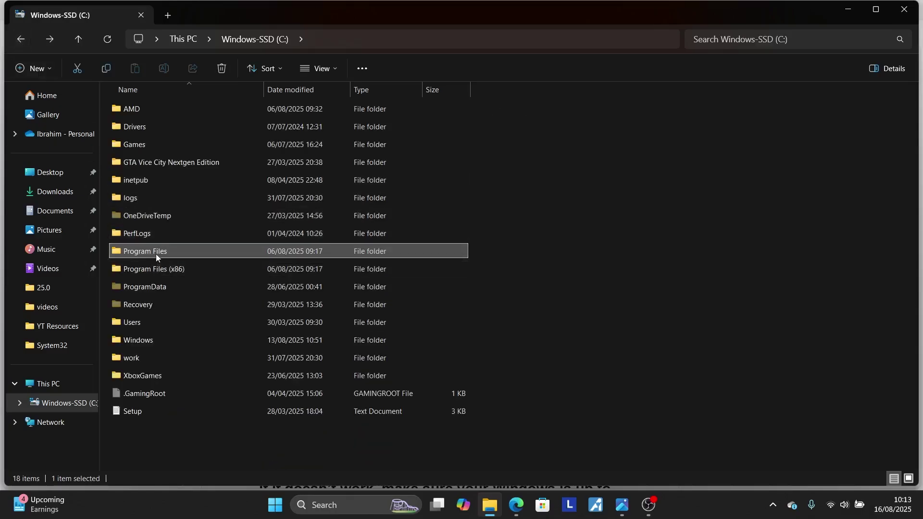
pyautogui.click(201, 270)
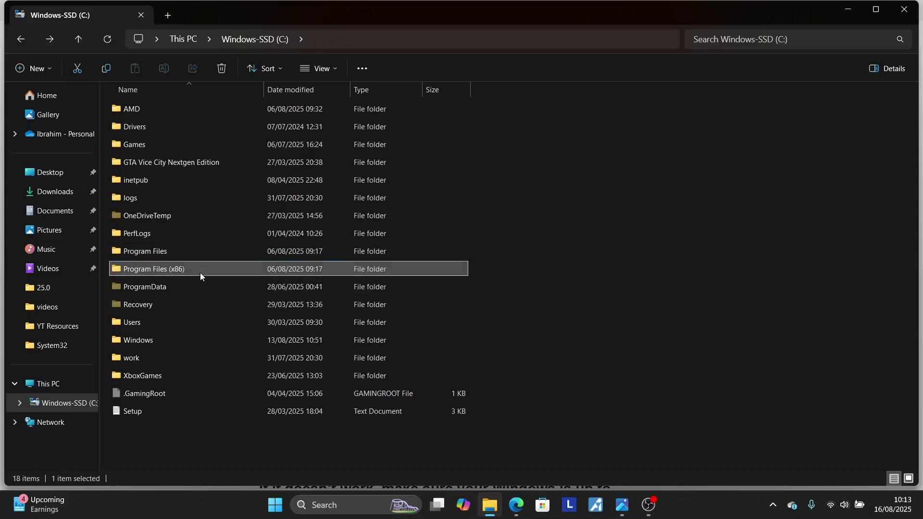
pyautogui.click(176, 255)
pyautogui.click(904, 7)
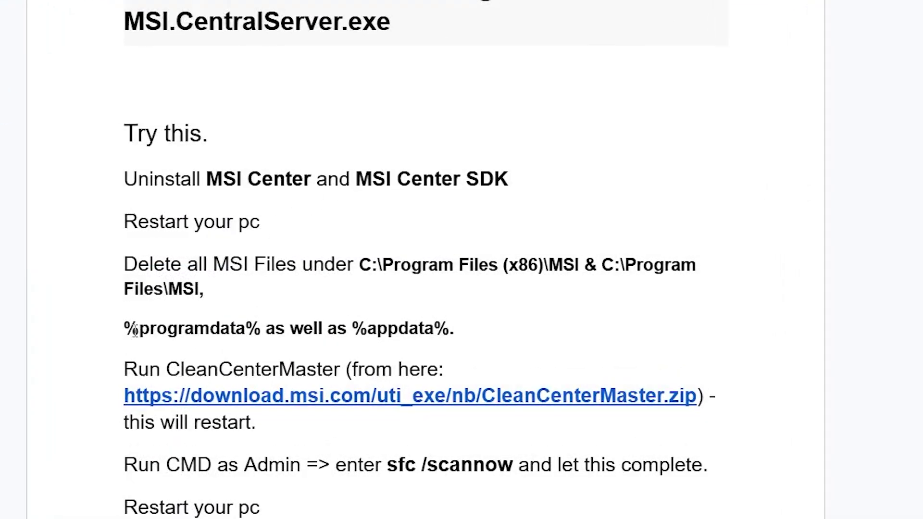
# Step: Open %programdata% from the Run box to view the ProgramData folder, then close it
pyautogui.moveTo(123, 331); pyautogui.dragTo(209, 331)
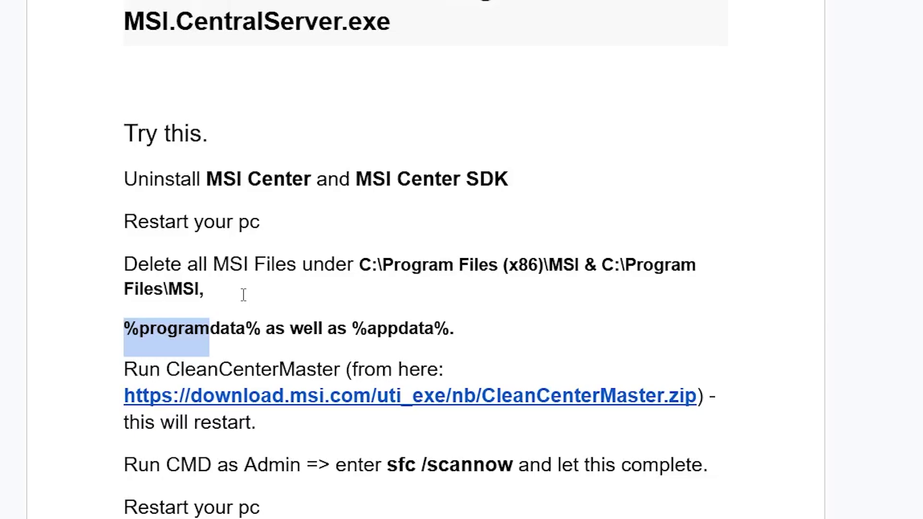
pyautogui.press('super+r')
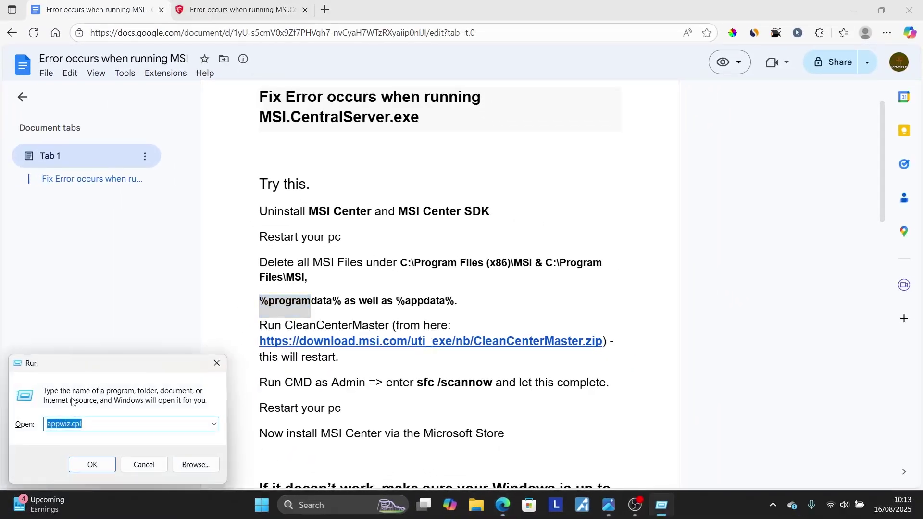
pyautogui.write('%')
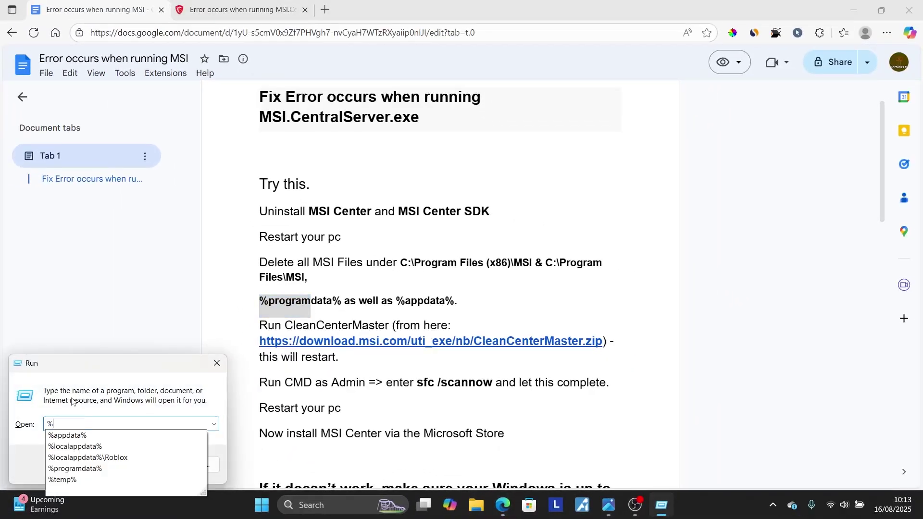
pyautogui.write('pro')
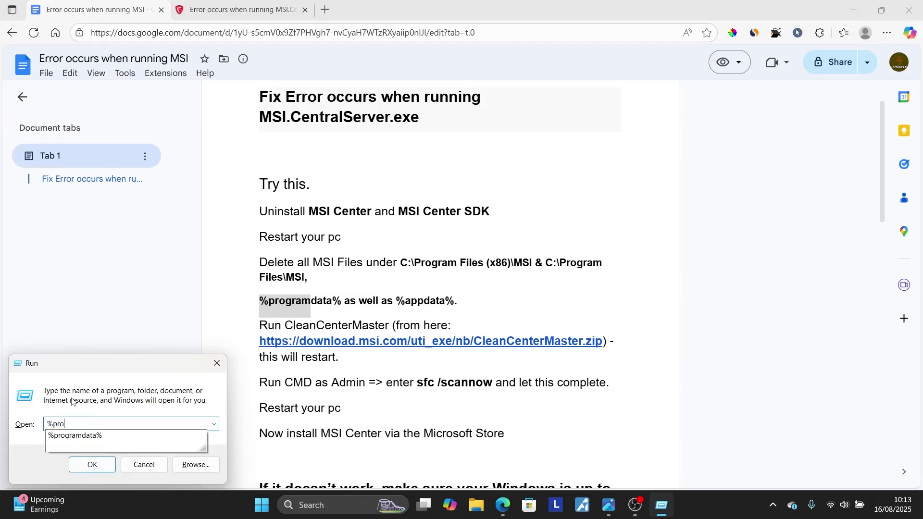
pyautogui.click(103, 438)
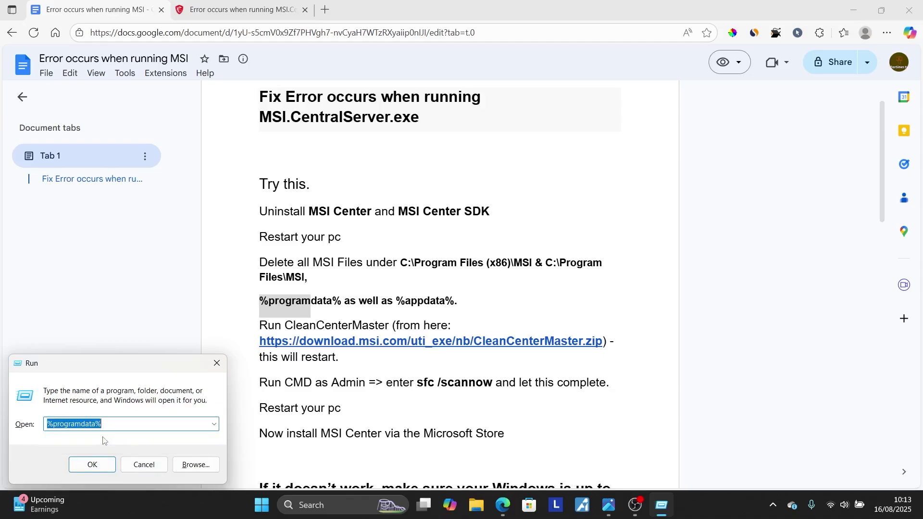
pyautogui.click(99, 463)
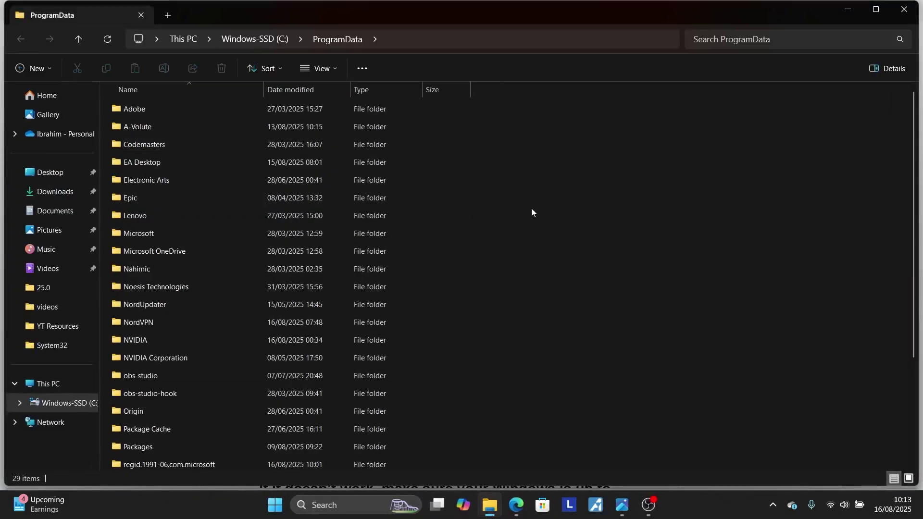
pyautogui.click(904, 9)
pyautogui.click(409, 300)
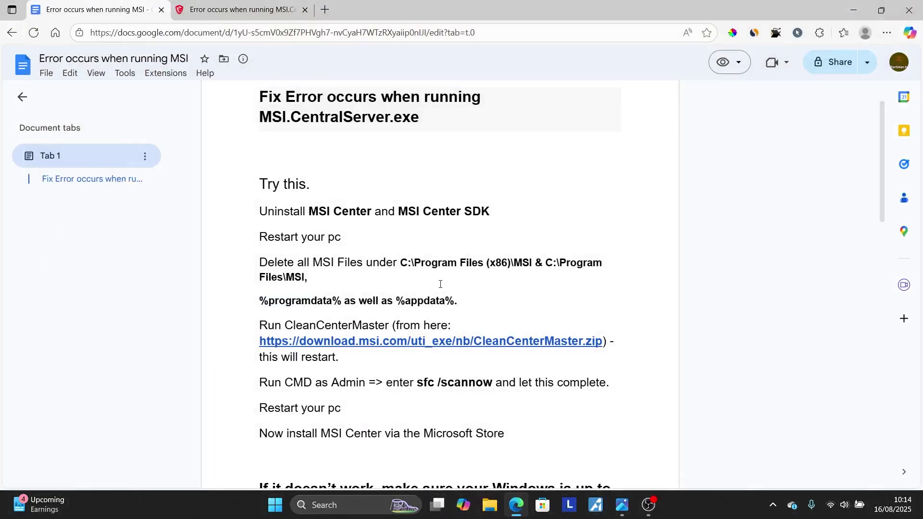
# Step: Replace the Run entry with %appdata% and open the AppData Roaming folder
pyautogui.press('super+r')
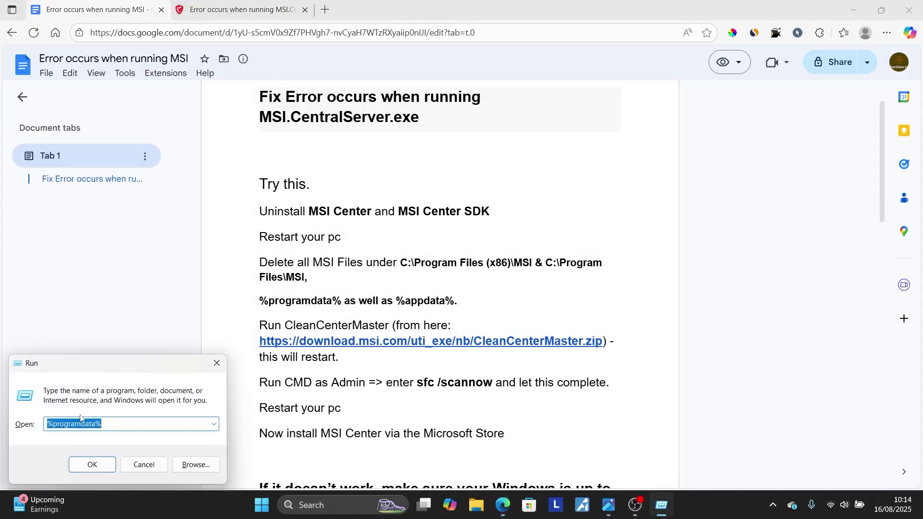
pyautogui.click(119, 426)
pyautogui.moveTo(119, 426); pyautogui.dragTo(36, 425)
pyautogui.press('BackSpace')
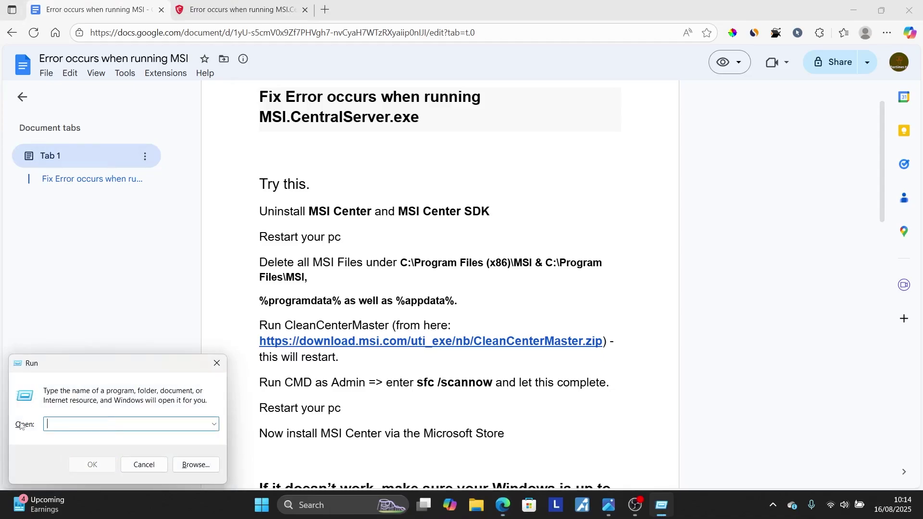
pyautogui.write('%a')
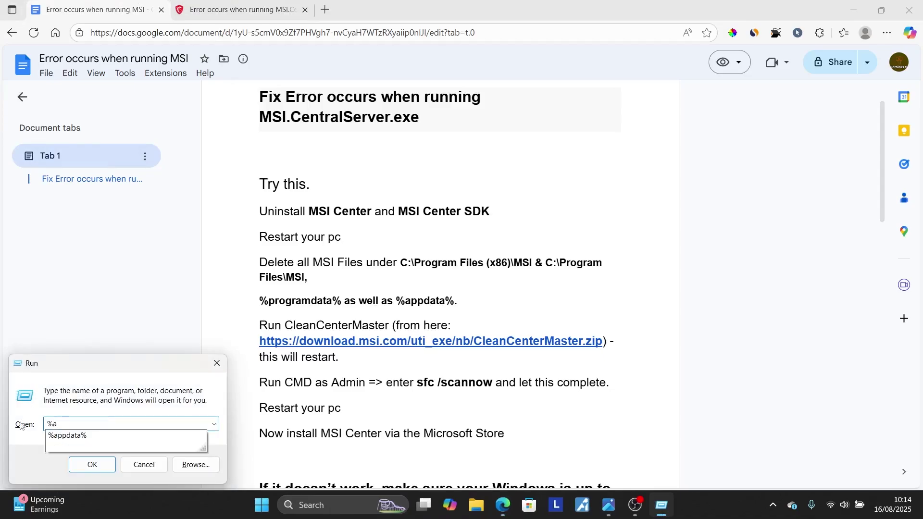
pyautogui.click(103, 437)
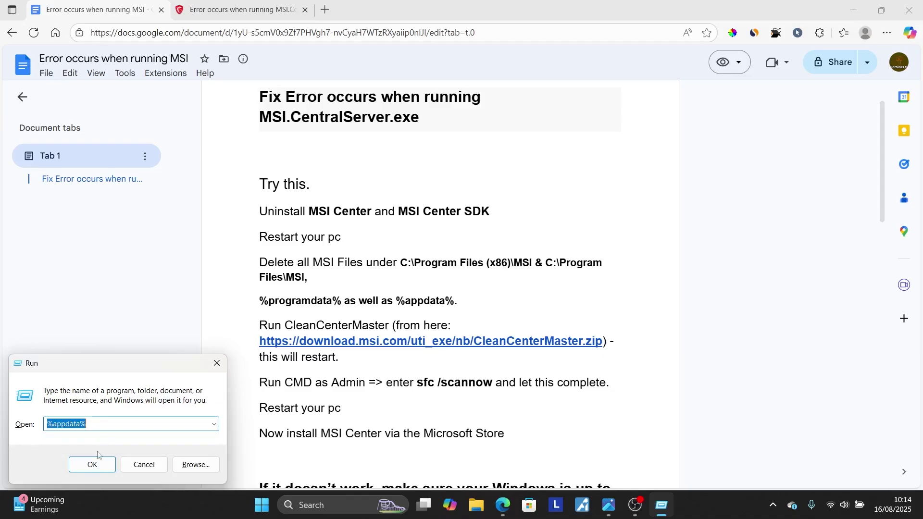
pyautogui.click(93, 464)
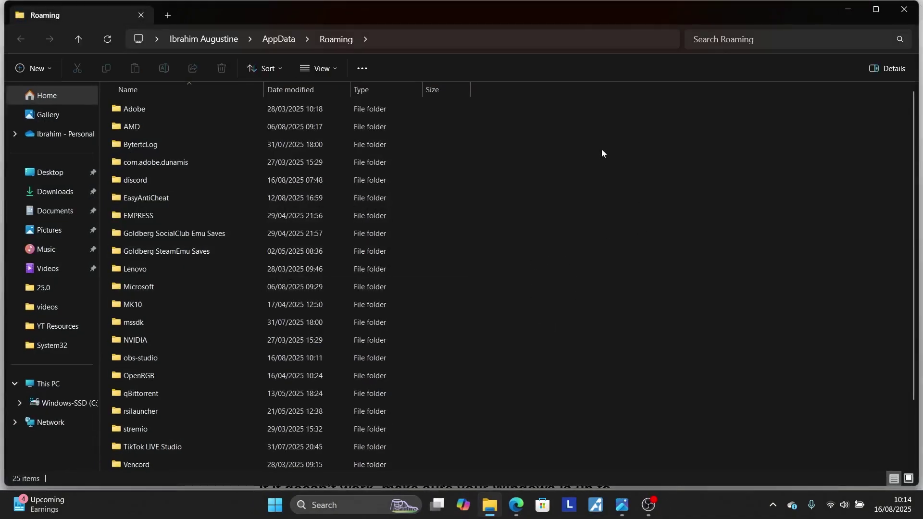
# Step: Open the guide's CleanCenterMaster download link in a new tab, downloading CleanCenterMaster.zip
pyautogui.click(914, 9)
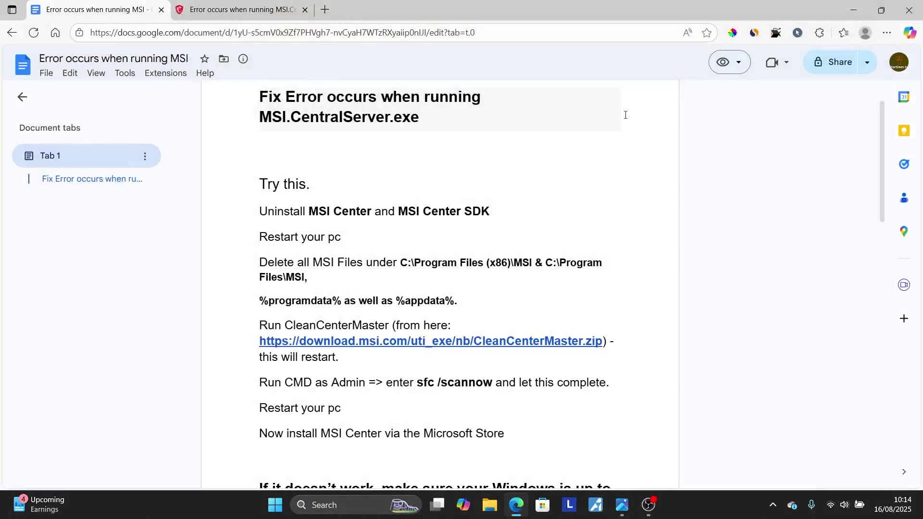
pyautogui.scroll(-3, 455, 236)
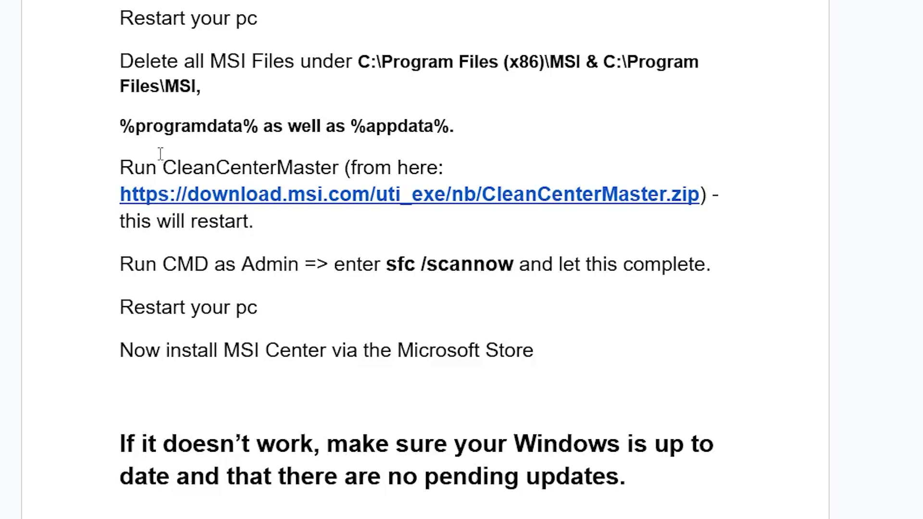
pyautogui.click(211, 194)
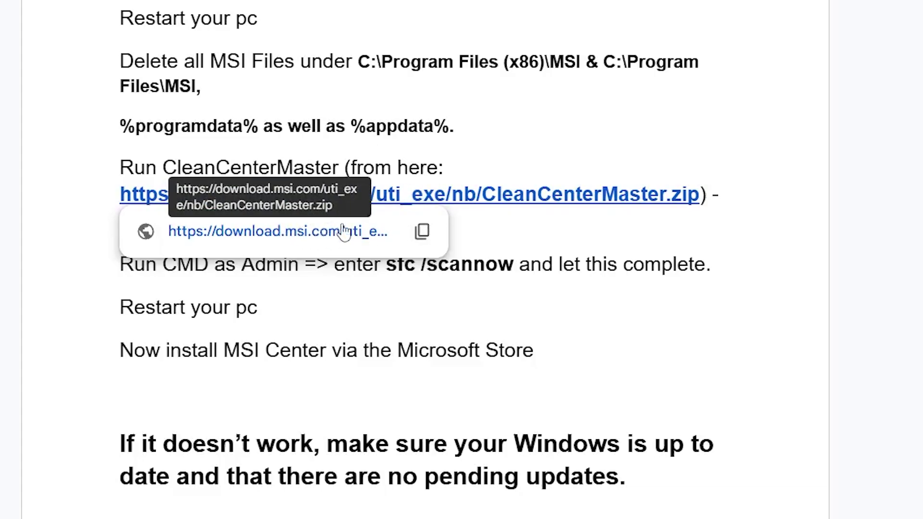
pyautogui.rightClick(310, 238)
pyautogui.click(330, 247)
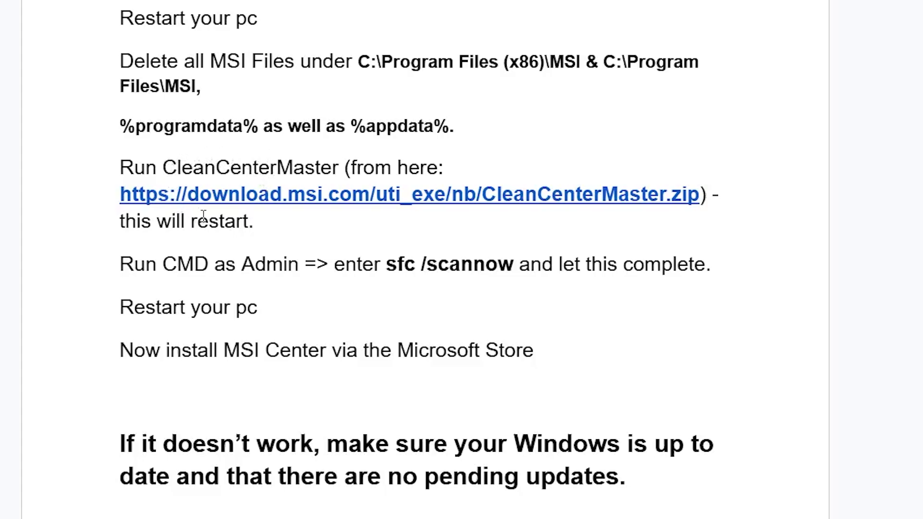
pyautogui.scroll(2, 274, 217)
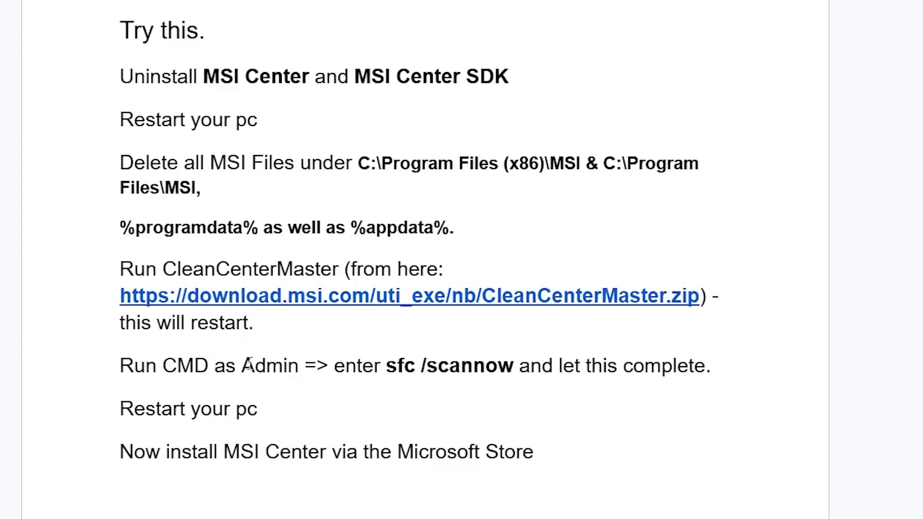
pyautogui.press('super')
pyautogui.write('c')
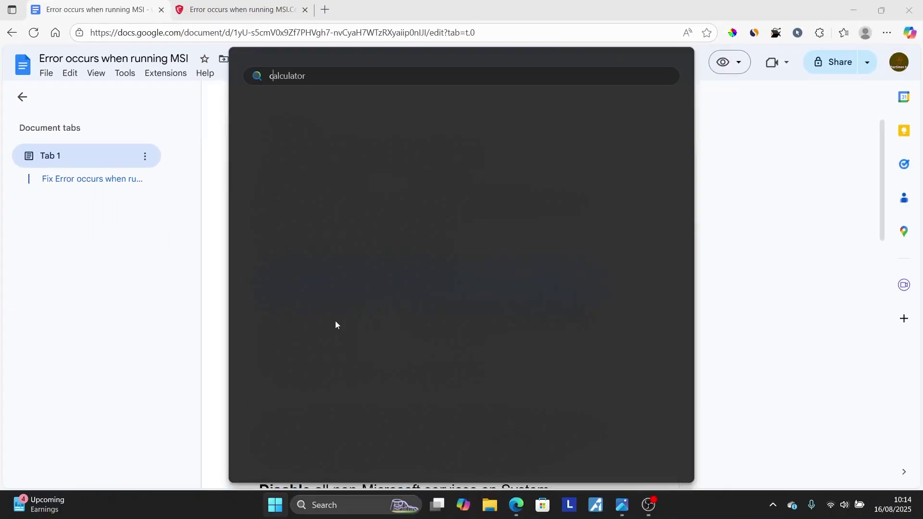
pyautogui.write('md')
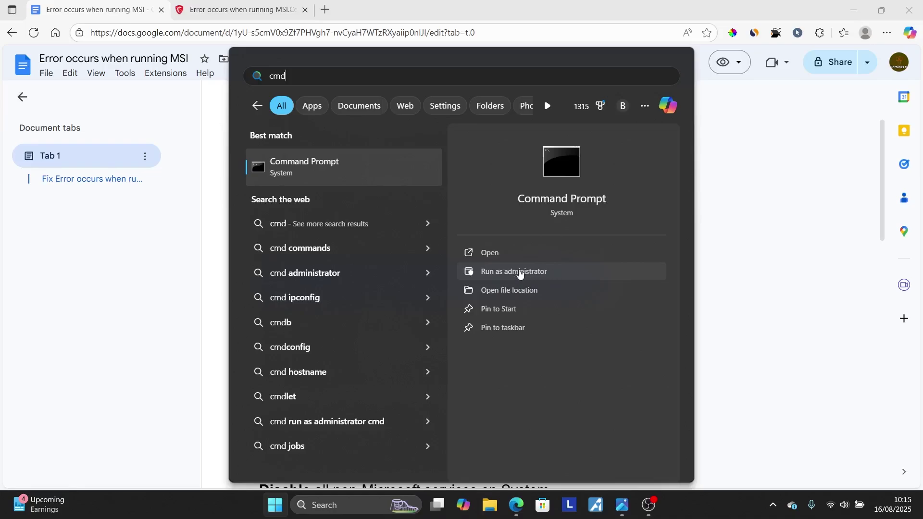
pyautogui.click(520, 272)
pyautogui.moveTo(348, 86); pyautogui.dragTo(411, 129)
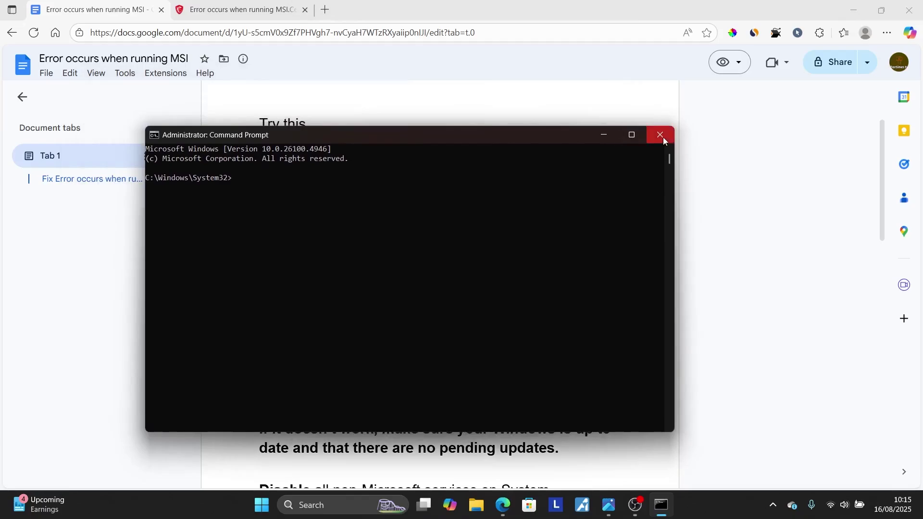
pyautogui.click(603, 135)
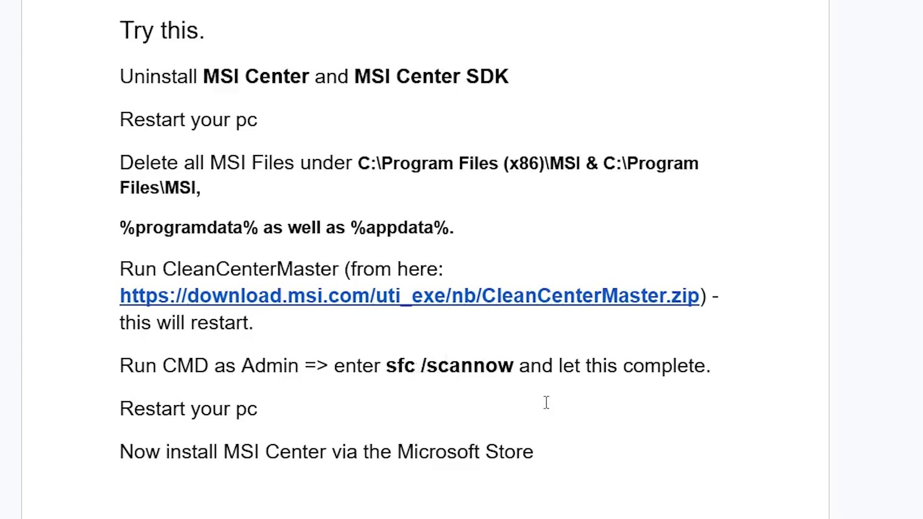
pyautogui.hotkey('alt', 'Tab')
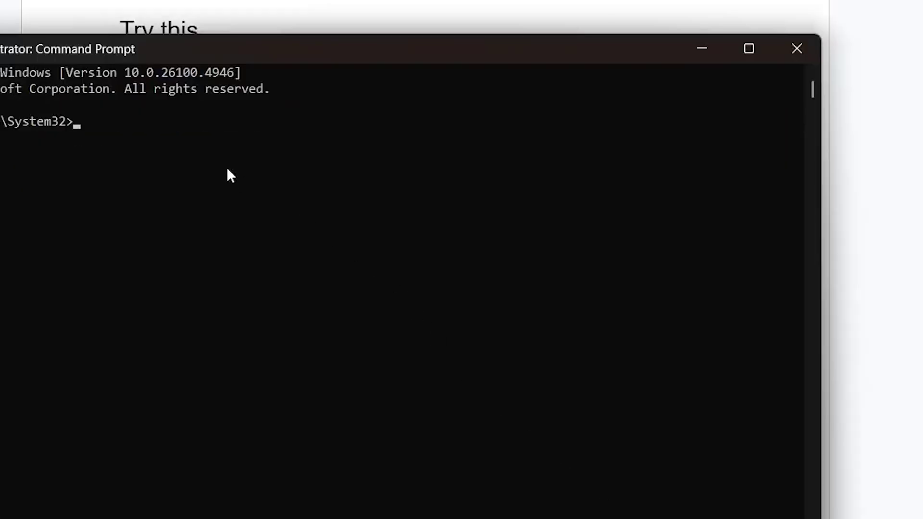
pyautogui.write('sfc')
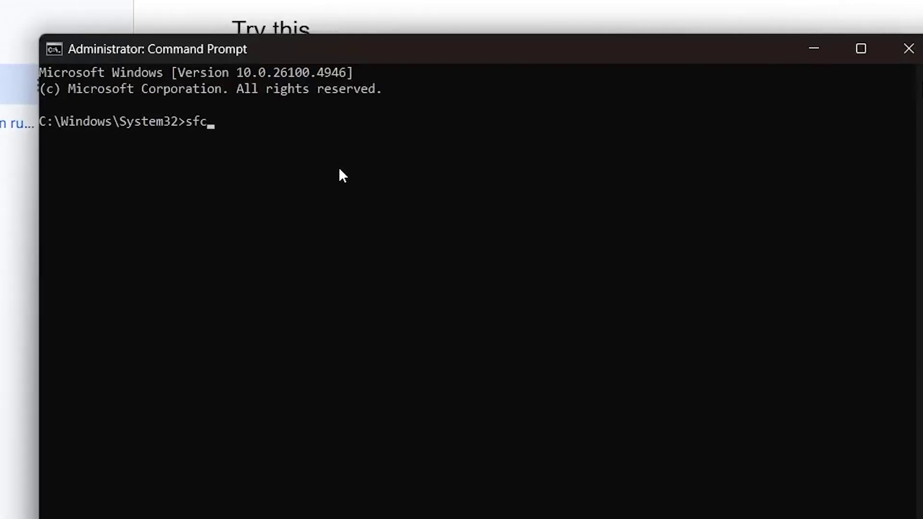
pyautogui.click(890, 48)
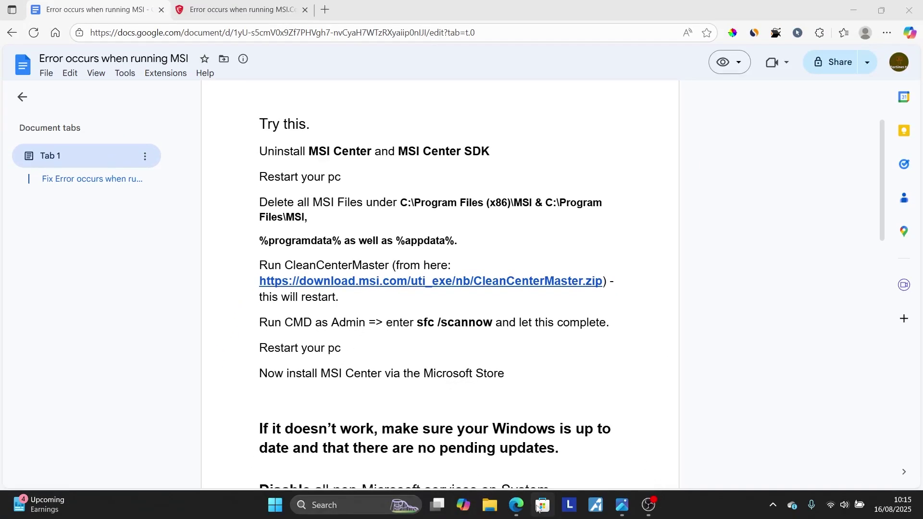
# Step: Search the Microsoft Store for 'msi ce' and open the MSI Center suggestion
pyautogui.click(539, 511)
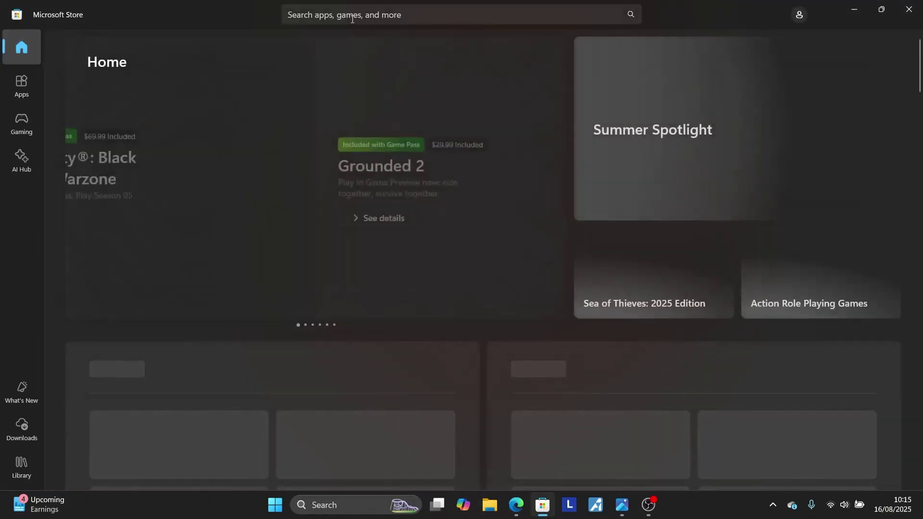
pyautogui.click(352, 19)
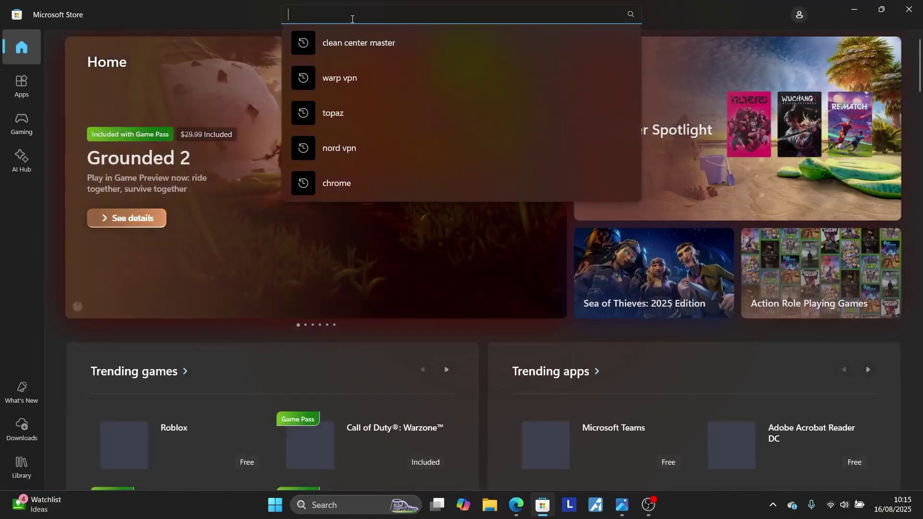
pyautogui.write('msi c')
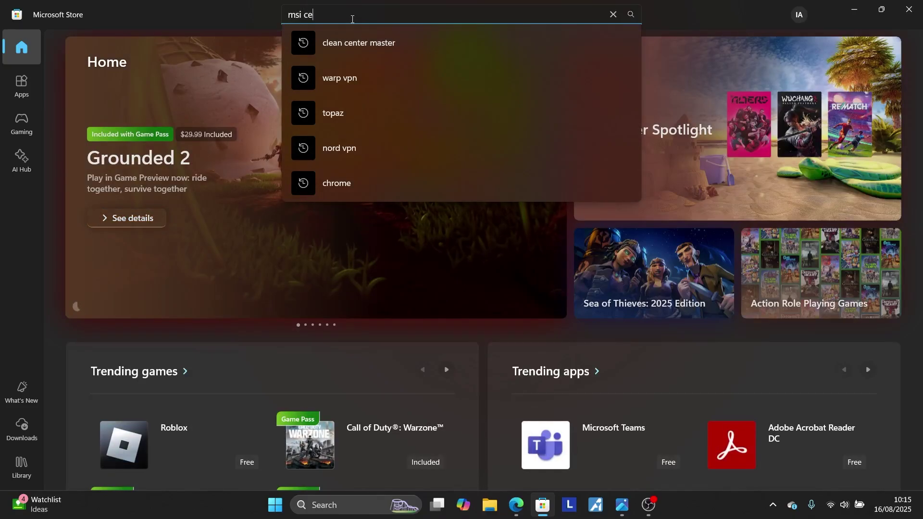
pyautogui.write('e')
pyautogui.click(331, 151)
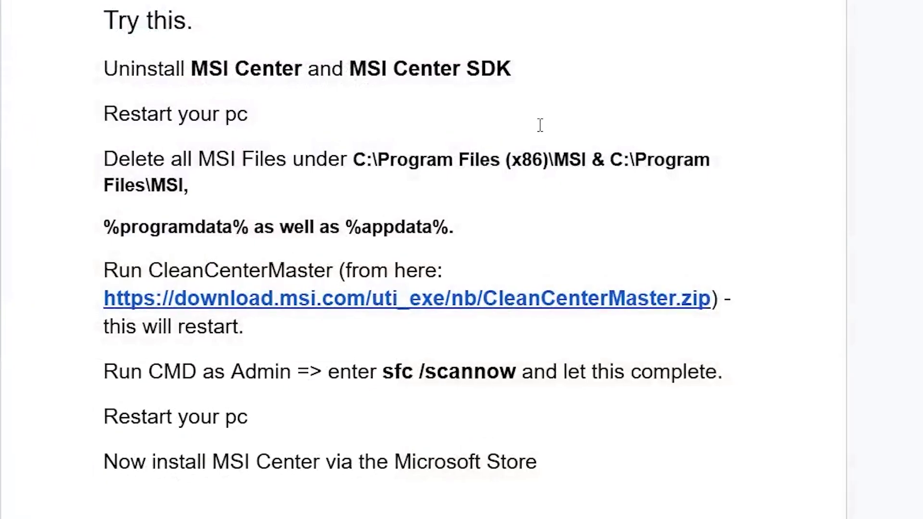
# Step: Scroll to and highlight the guide's heading about keeping Windows up to date
pyautogui.scroll(-5, 540, 125)
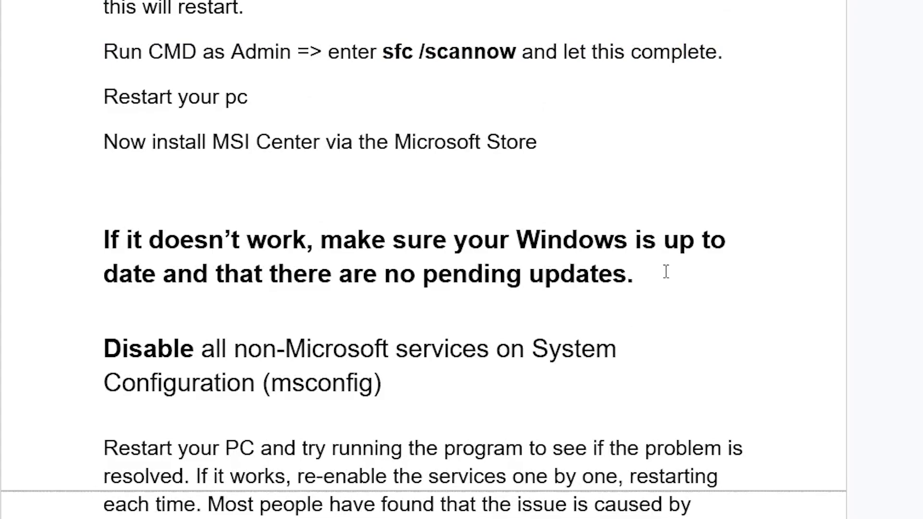
pyautogui.moveTo(666, 271); pyautogui.dragTo(161, 235)
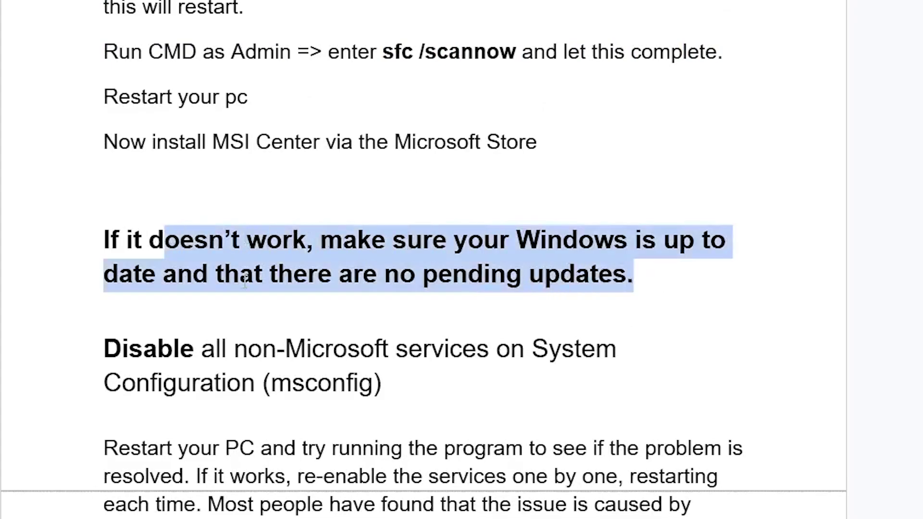
pyautogui.click(274, 242)
# Step: Open Check for updates via a 'wind' search, confirm it's up to date, close Settings
pyautogui.click(355, 505)
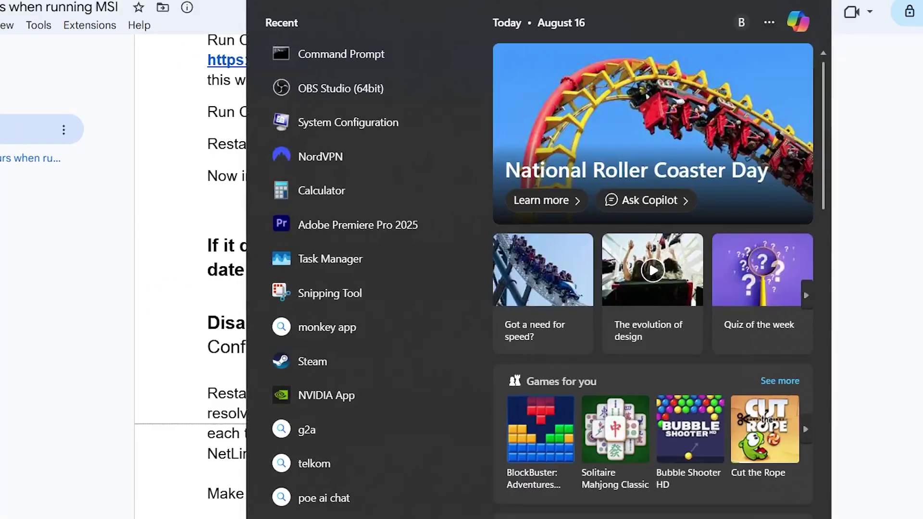
pyautogui.write('wind')
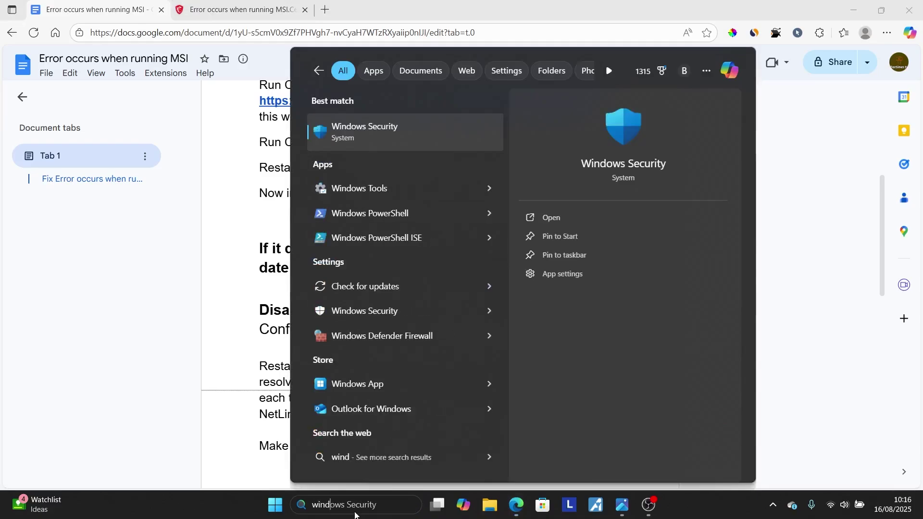
pyautogui.click(391, 288)
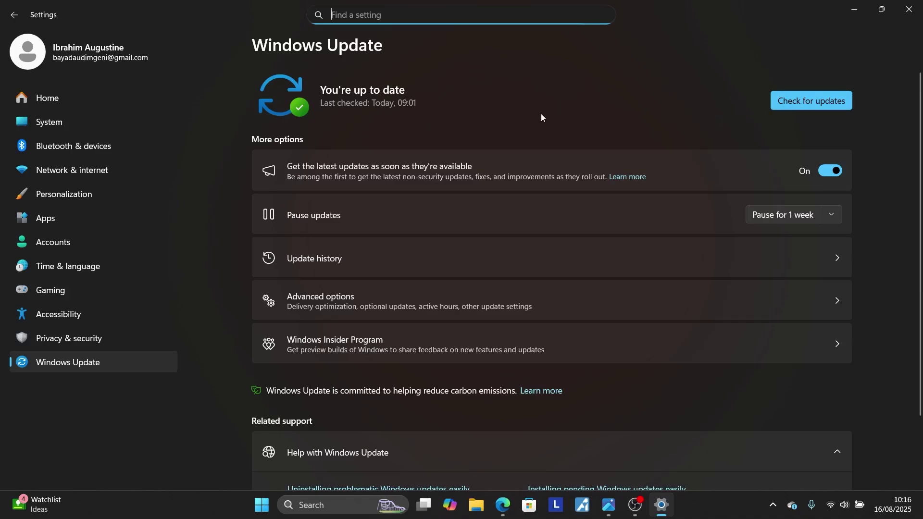
pyautogui.click(909, 9)
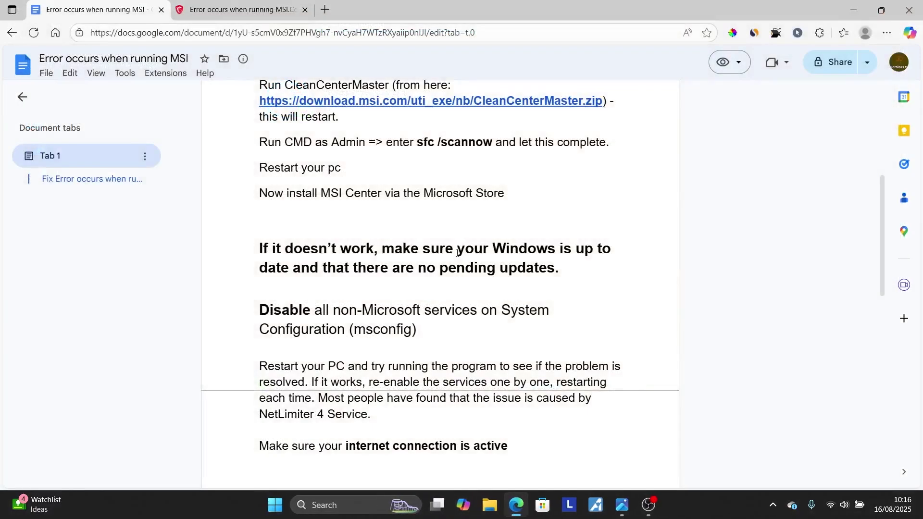
pyautogui.scroll(5, 458, 251)
pyautogui.scroll(-5, 459, 253)
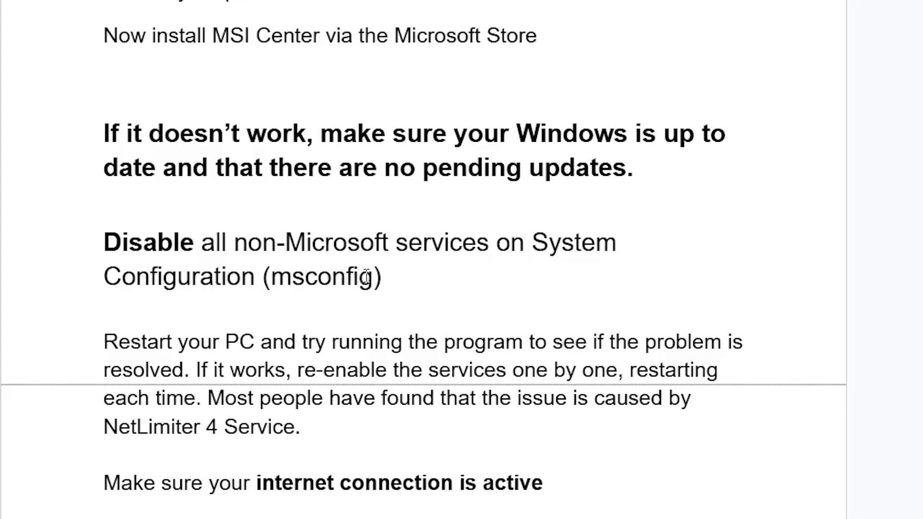
pyautogui.click(355, 505)
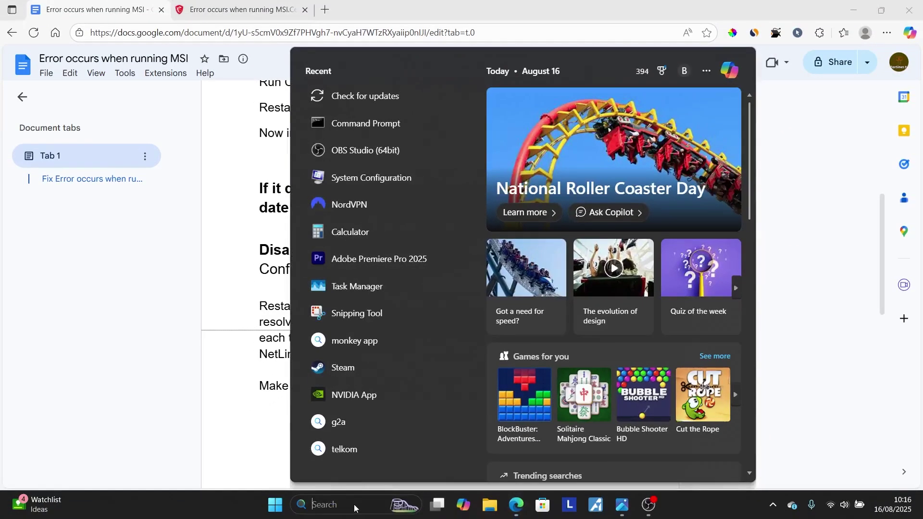
pyautogui.write('sys')
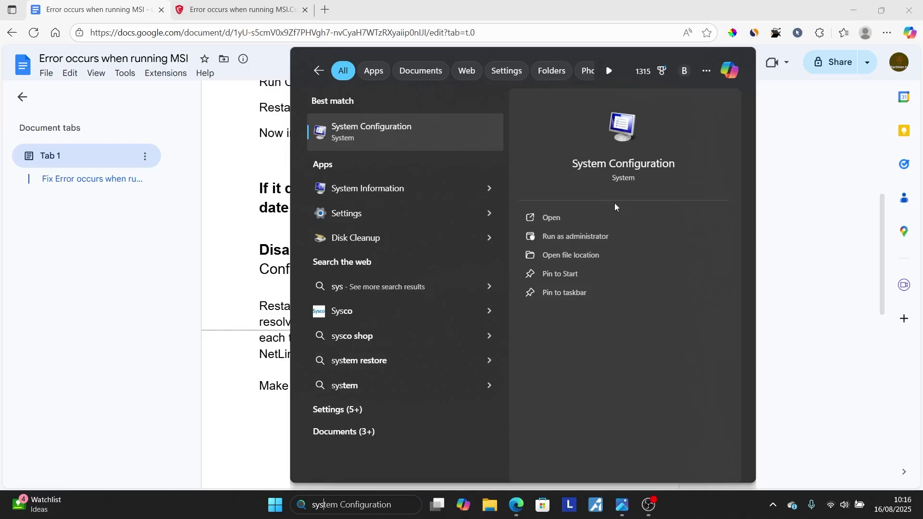
pyautogui.click(589, 220)
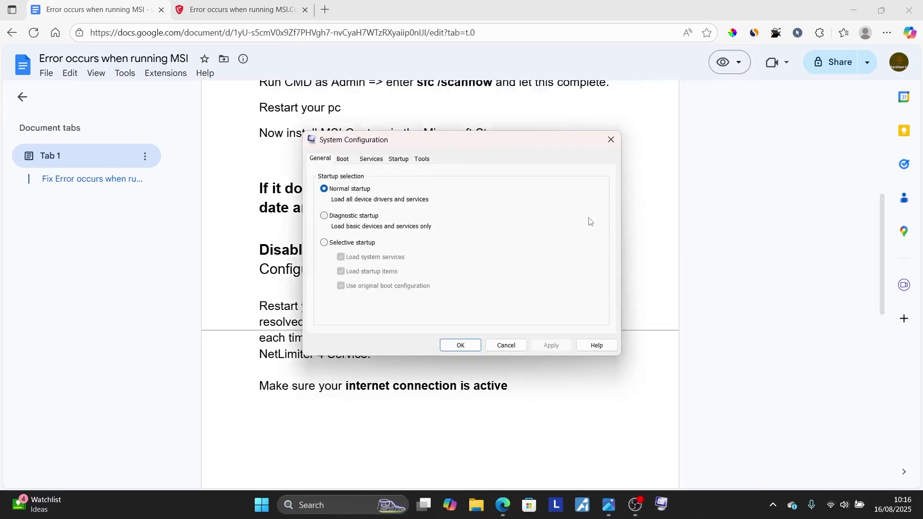
pyautogui.click(382, 163)
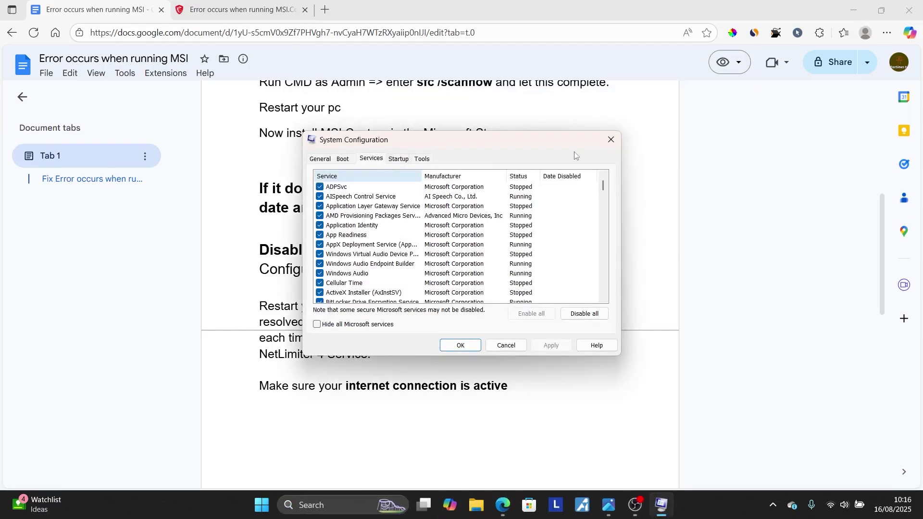
pyautogui.moveTo(546, 146); pyautogui.dragTo(549, 163)
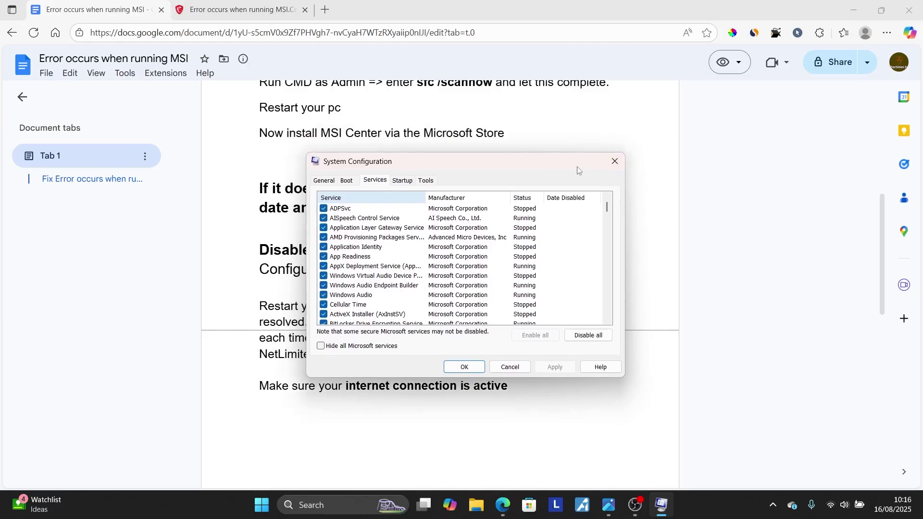
pyautogui.click(321, 347)
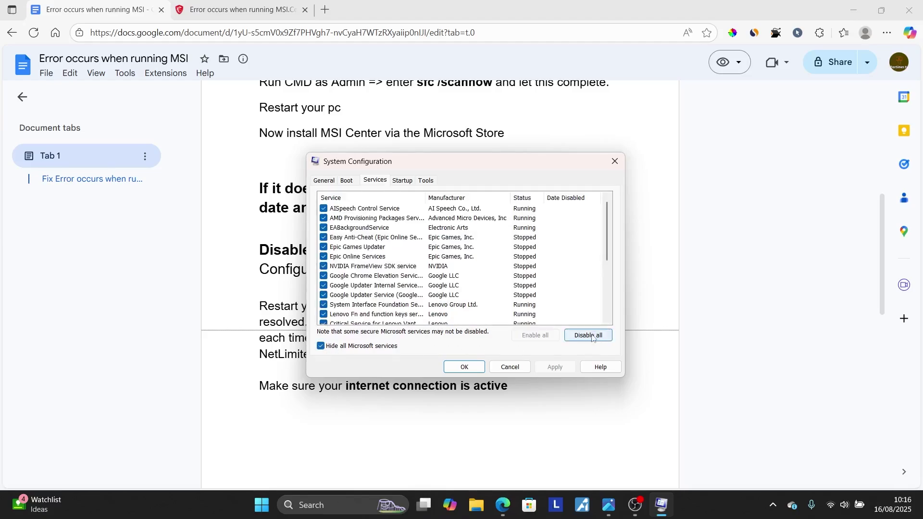
pyautogui.moveTo(608, 240)
pyautogui.mouseDown()
pyautogui.moveTo(606, 299)
pyautogui.moveTo(609, 232)
pyautogui.mouseUp()
pyautogui.click(614, 162)
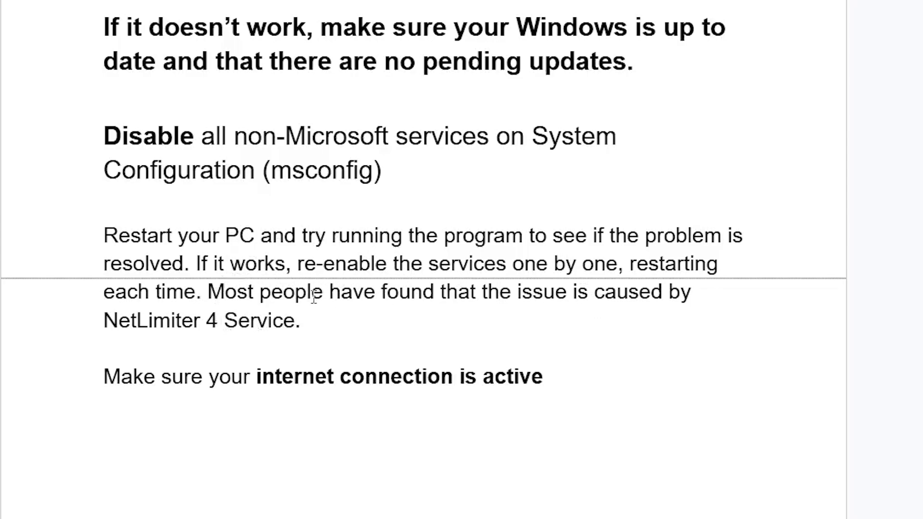
pyautogui.press('super')
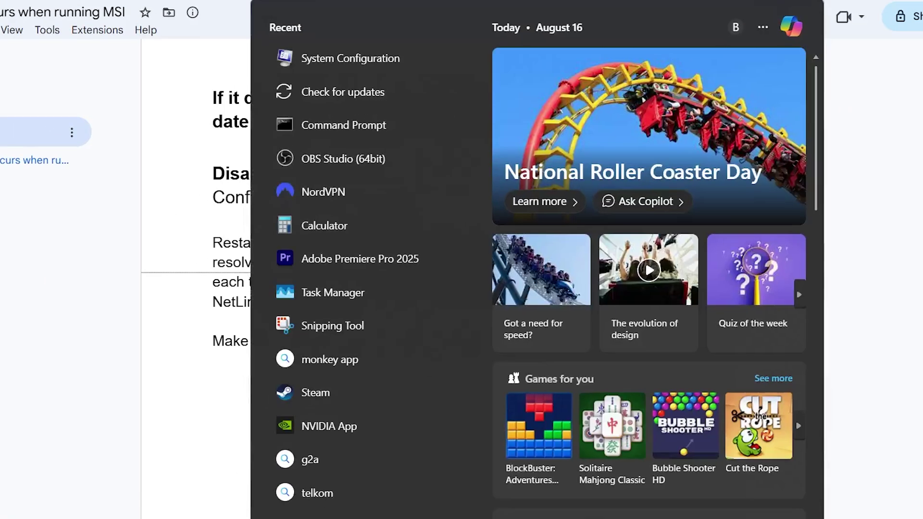
pyautogui.write('sy')
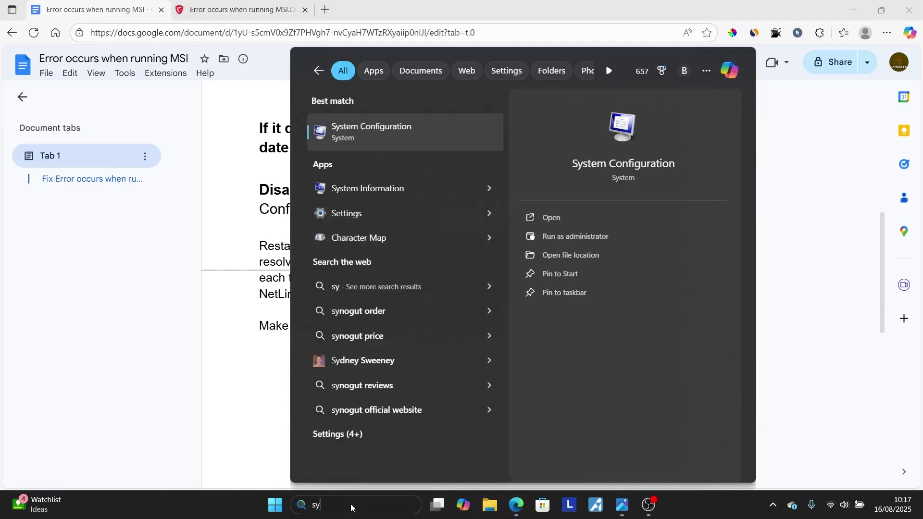
pyautogui.click(574, 219)
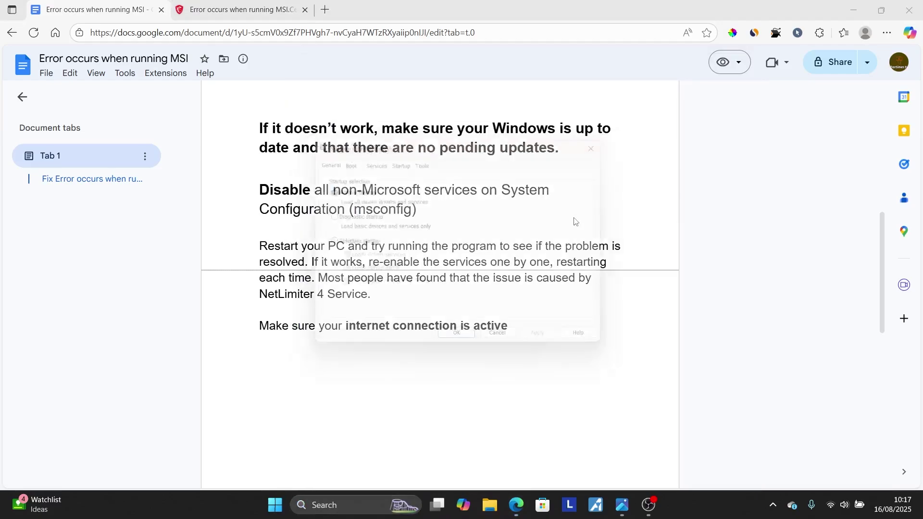
pyautogui.click(371, 159)
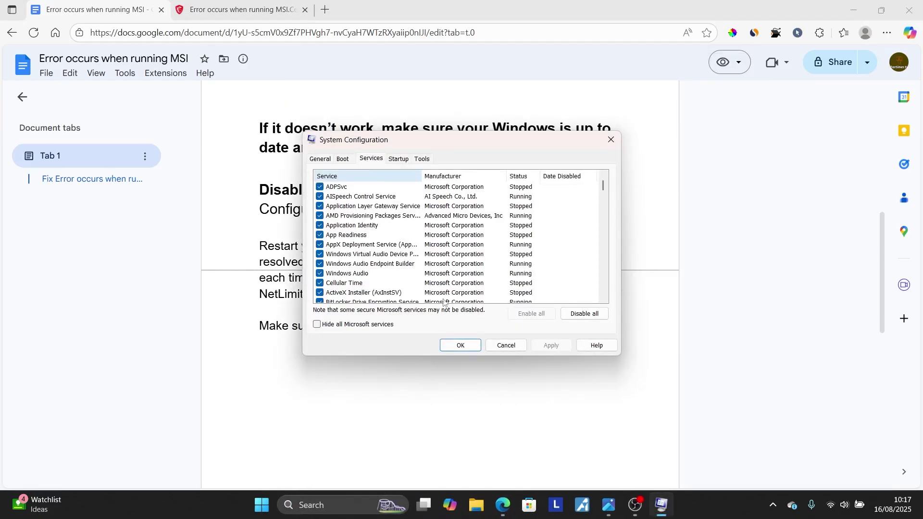
pyautogui.click(317, 325)
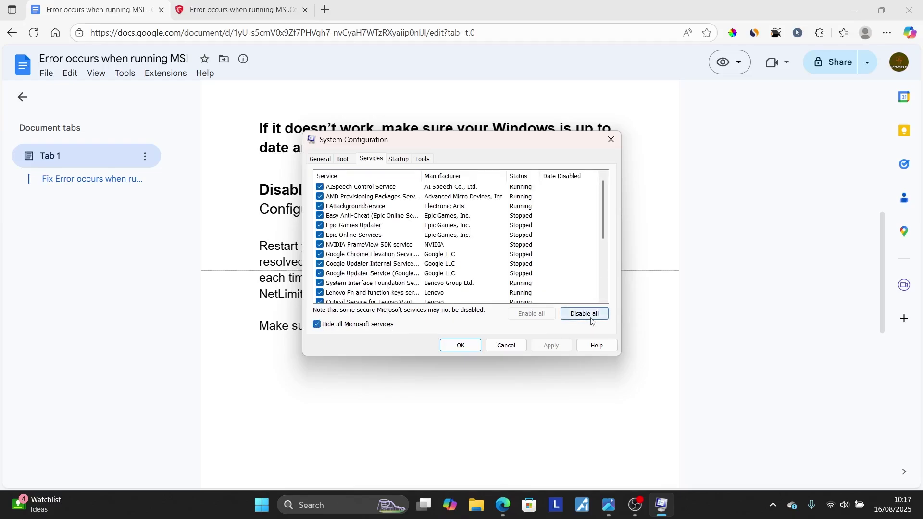
pyautogui.moveTo(604, 197); pyautogui.dragTo(595, 277)
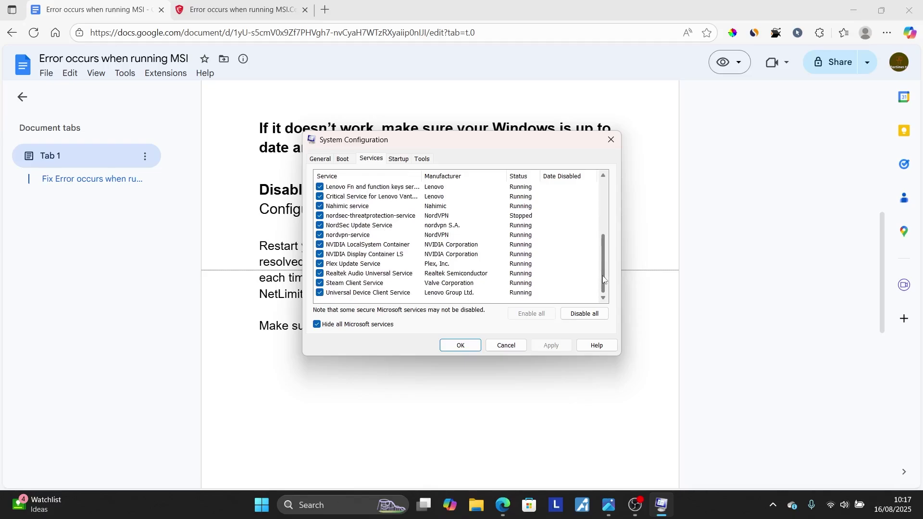
pyautogui.moveTo(604, 278); pyautogui.dragTo(605, 224)
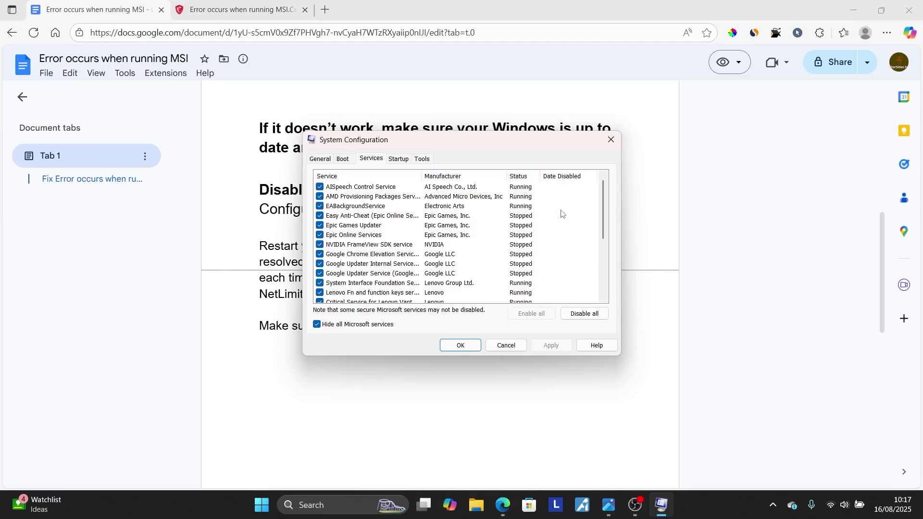
pyautogui.click(611, 140)
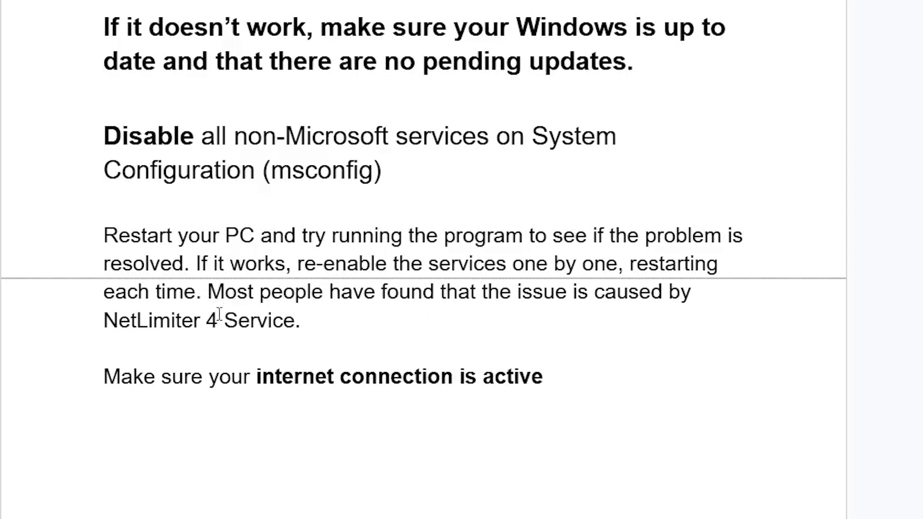
# Step: Select the 'Disable all non-Microsoft services' paragraph, then scroll up to the guide's title heading
pyautogui.moveTo(327, 334); pyautogui.dragTo(91, 138)
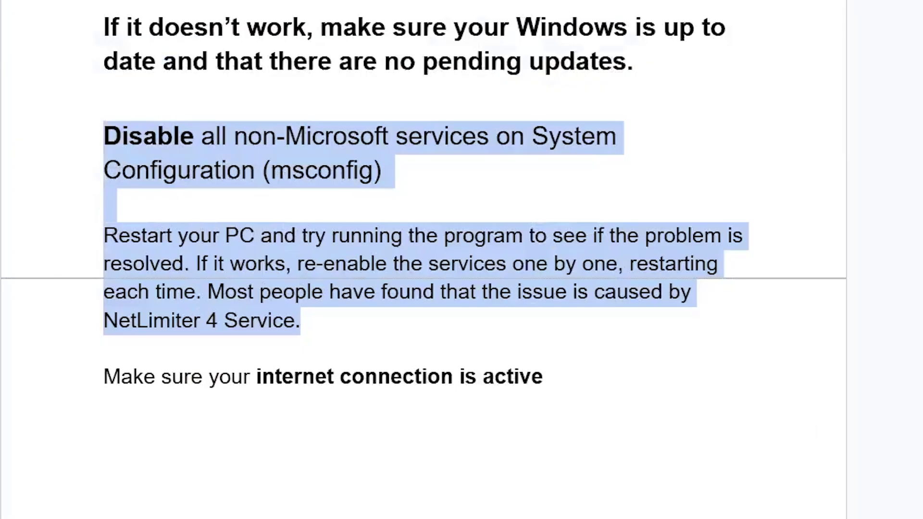
pyautogui.scroll(10, 423, 75)
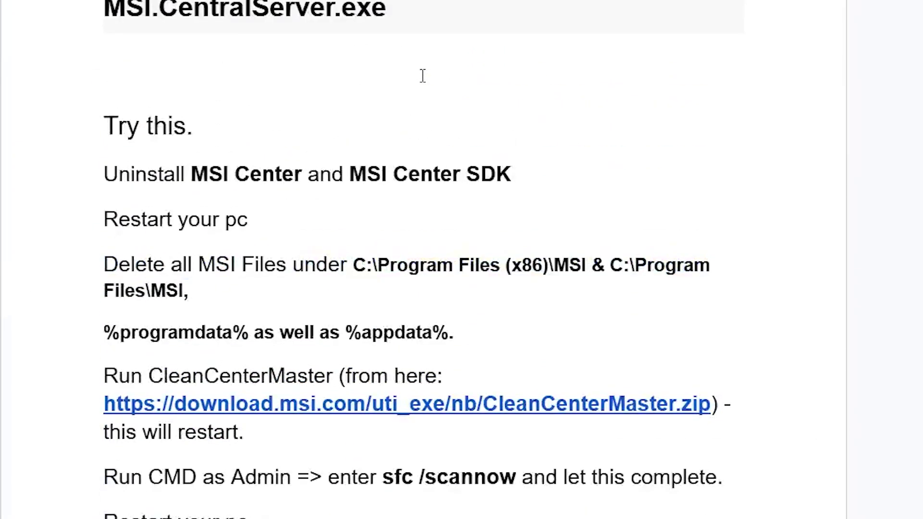
pyautogui.scroll(2, 425, 76)
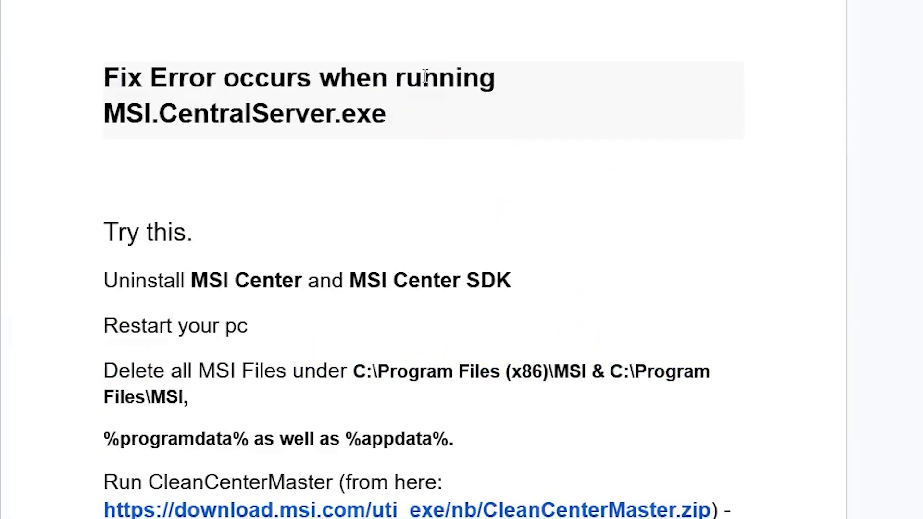